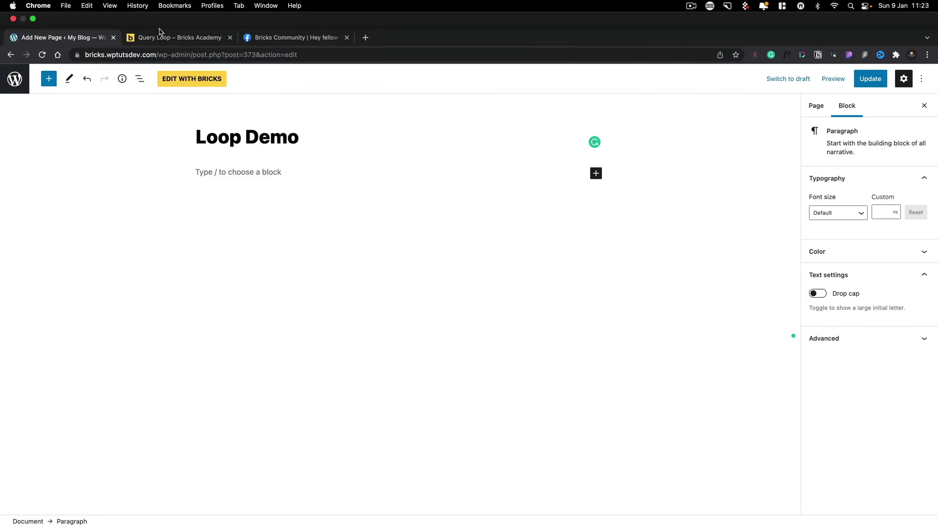
Check the Bricks Academy Query Loop article, then open the Loop Demo page in Bricks
click(163, 38)
click(194, 83)
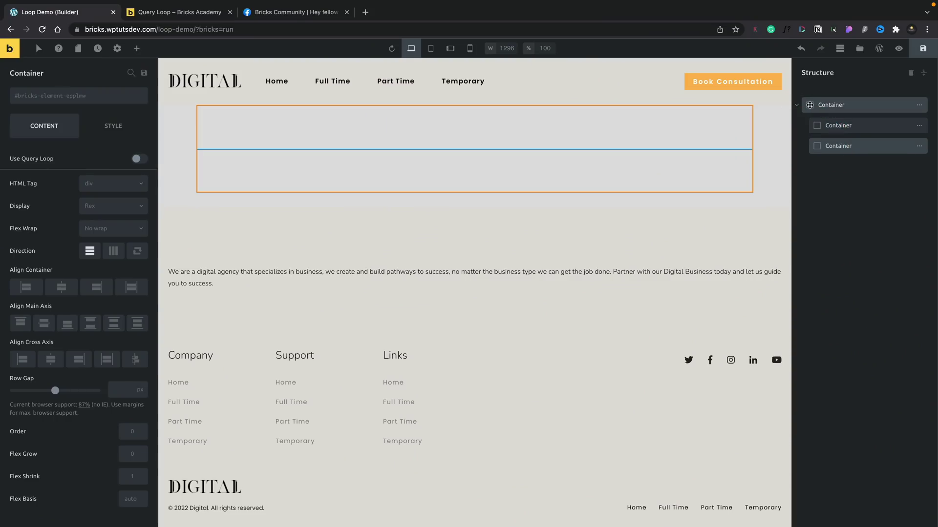
Select the outer Container that holds the two nested Containers
click(809, 104)
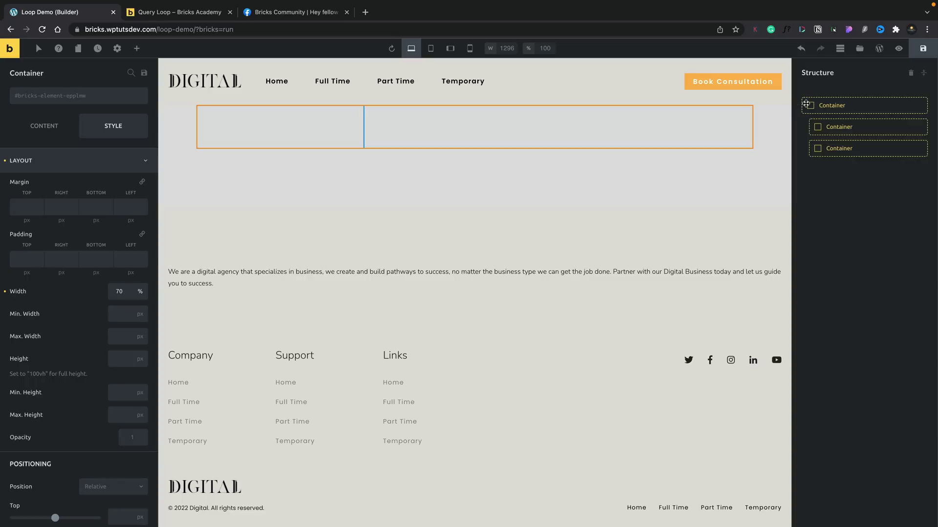
Select the parent Container and bring up its Content settings
click(805, 104)
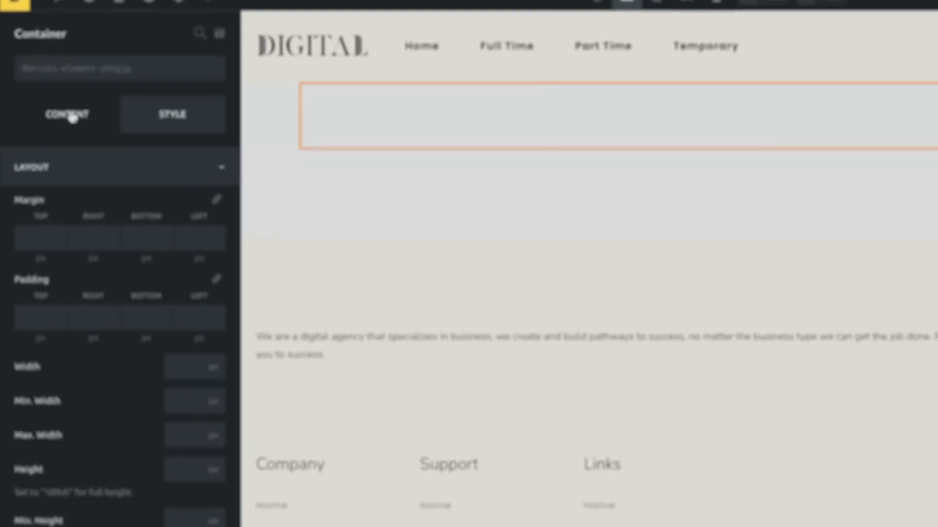
click(45, 124)
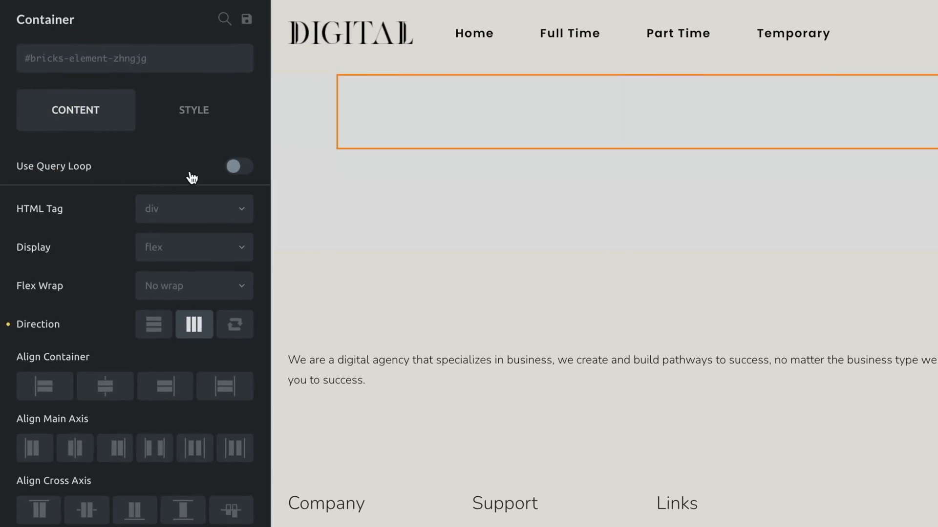
Enable Use Query Loop on the outer Container with query type Posts and post type Jobs
click(239, 167)
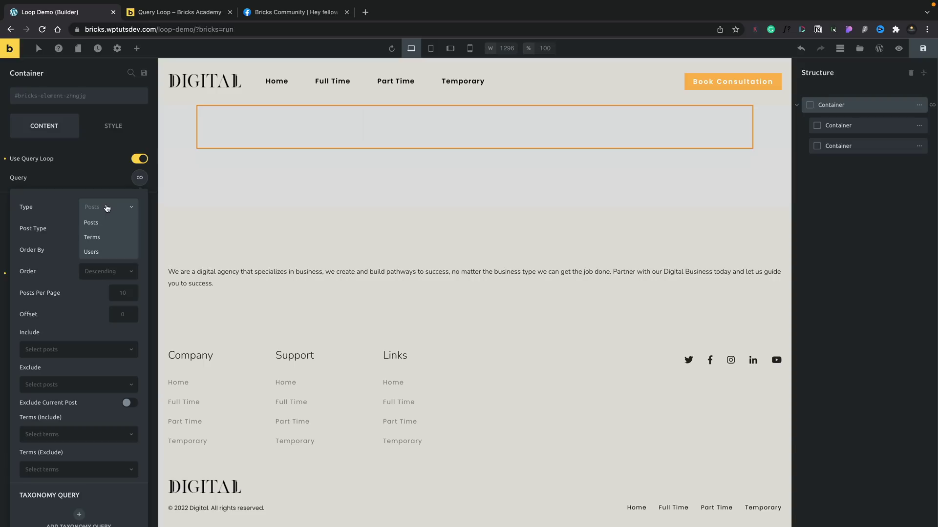
click(99, 225)
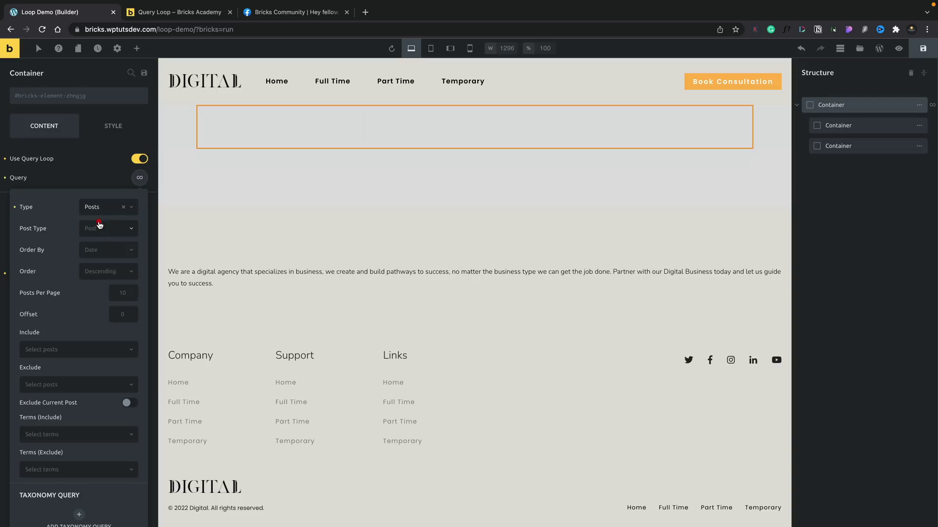
click(102, 231)
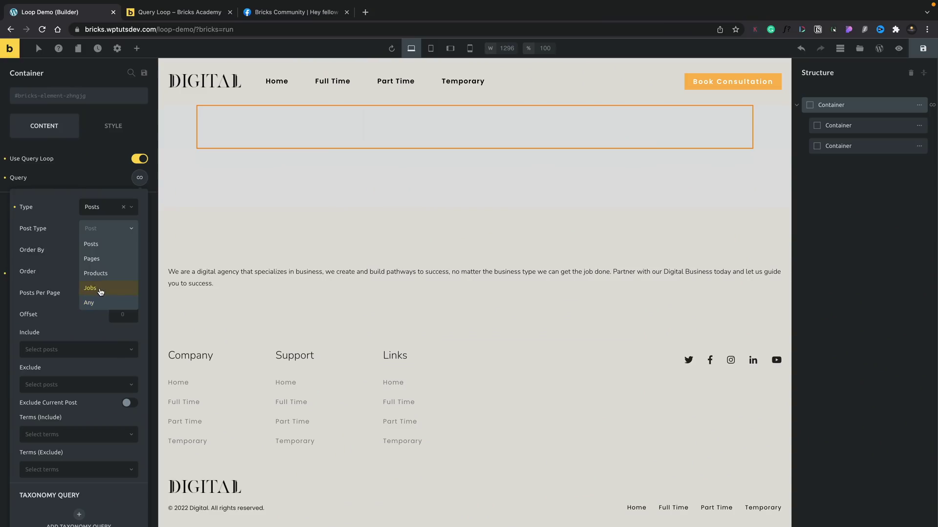
click(101, 291)
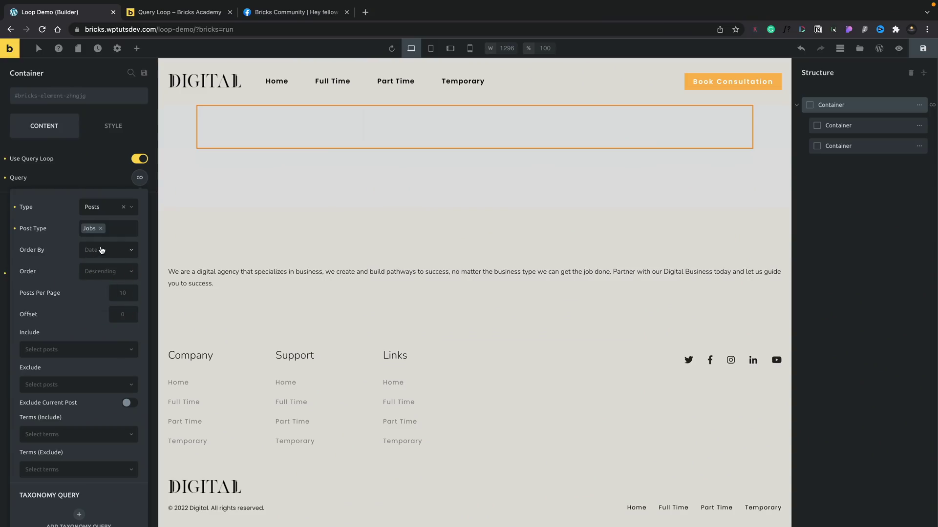
Order the Jobs query by Published Date and adjust the Posts Per Page setting
click(108, 251)
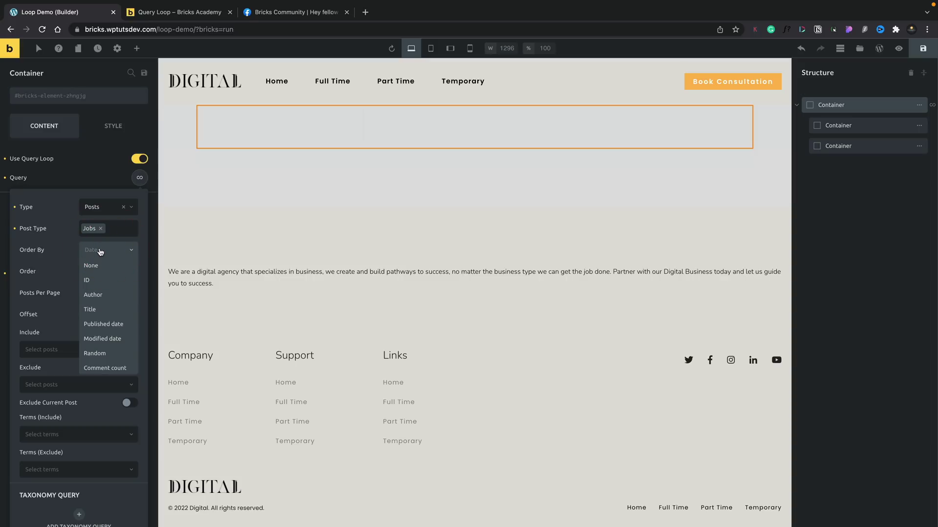
click(64, 251)
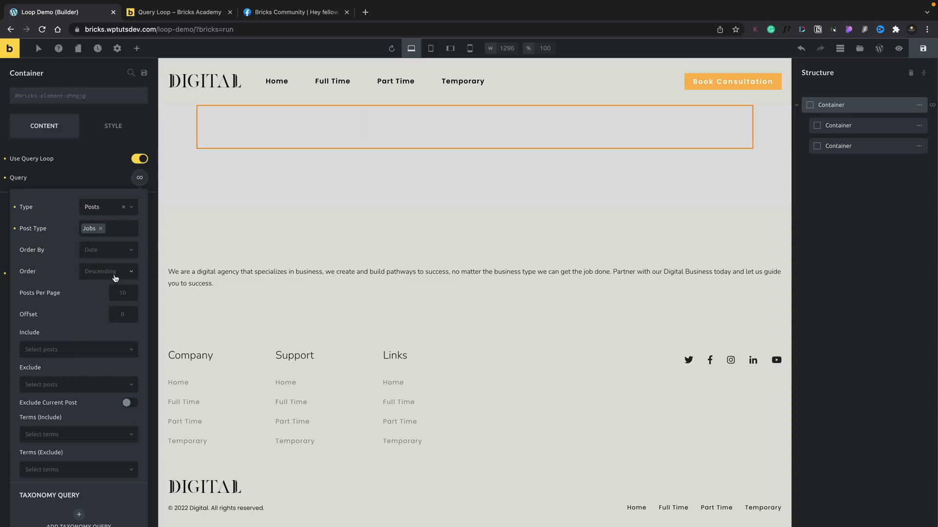
click(112, 255)
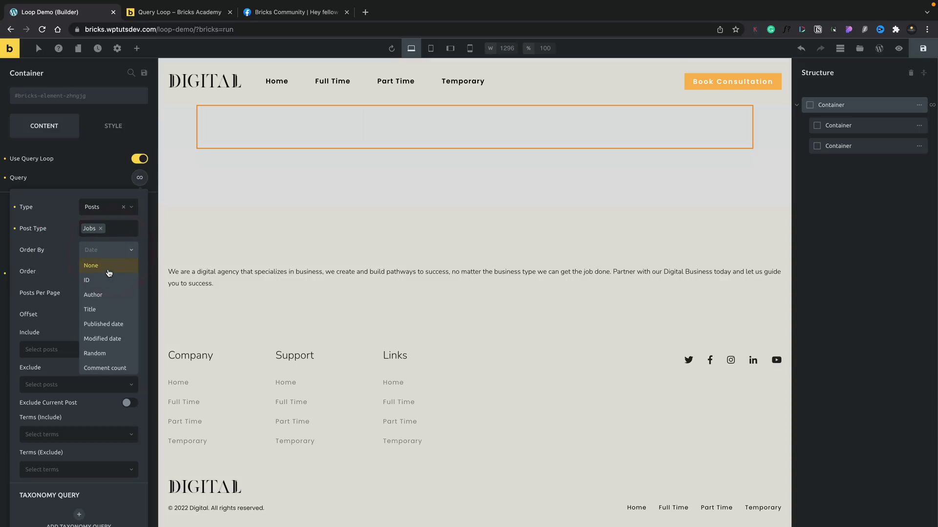
click(105, 324)
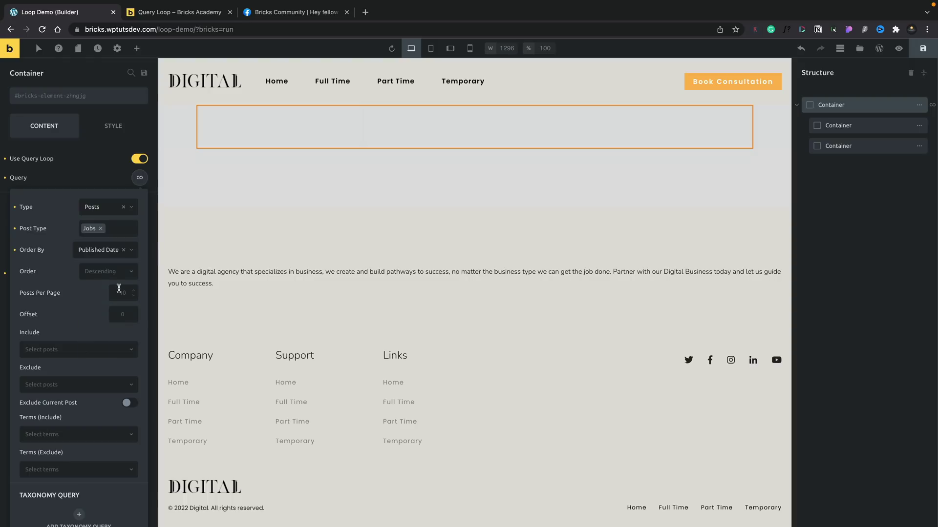
click(121, 291)
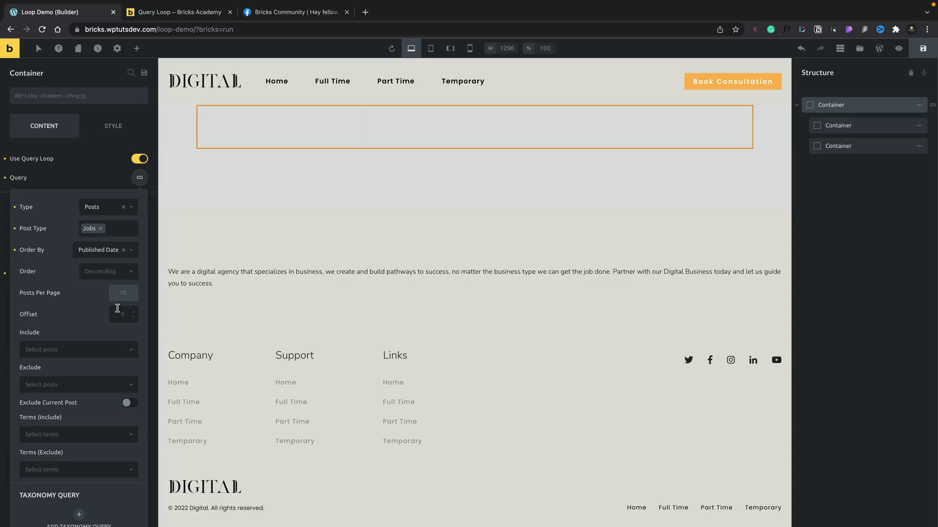
scroll(102, 326, down, 1)
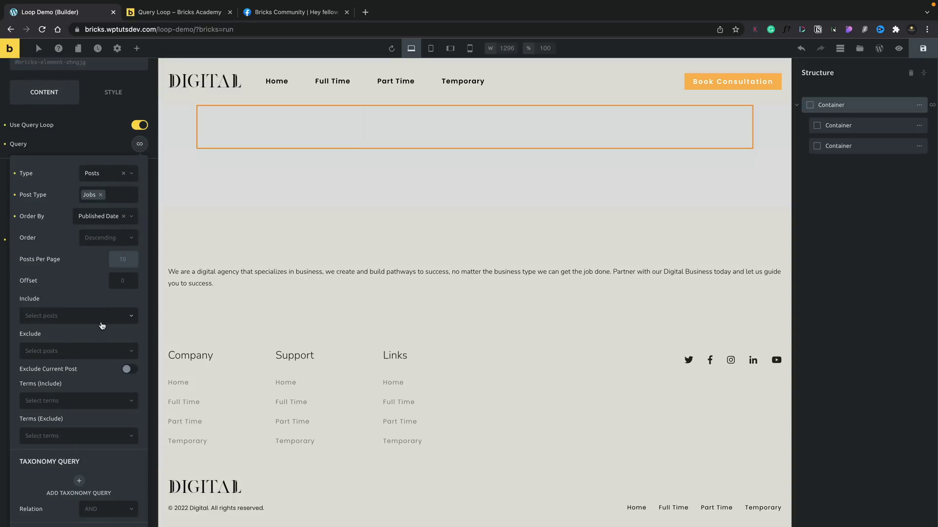
scroll(90, 363, down, 1)
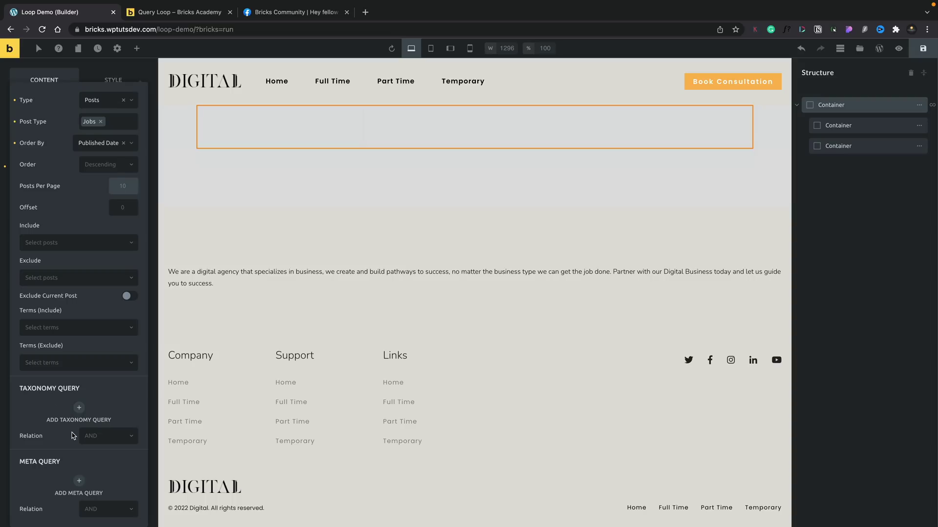
Remove the added Taxonomy query, close the Query settings, and select the first inner Container
click(92, 436)
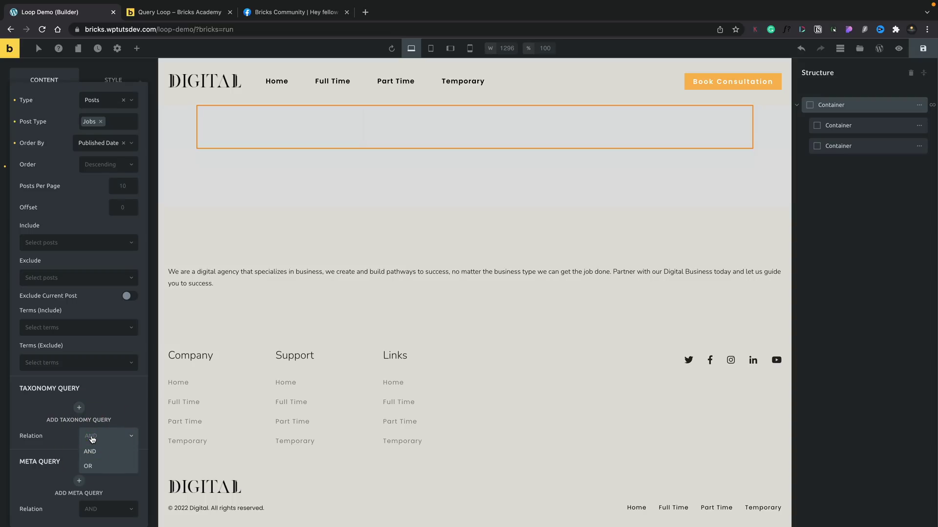
click(50, 422)
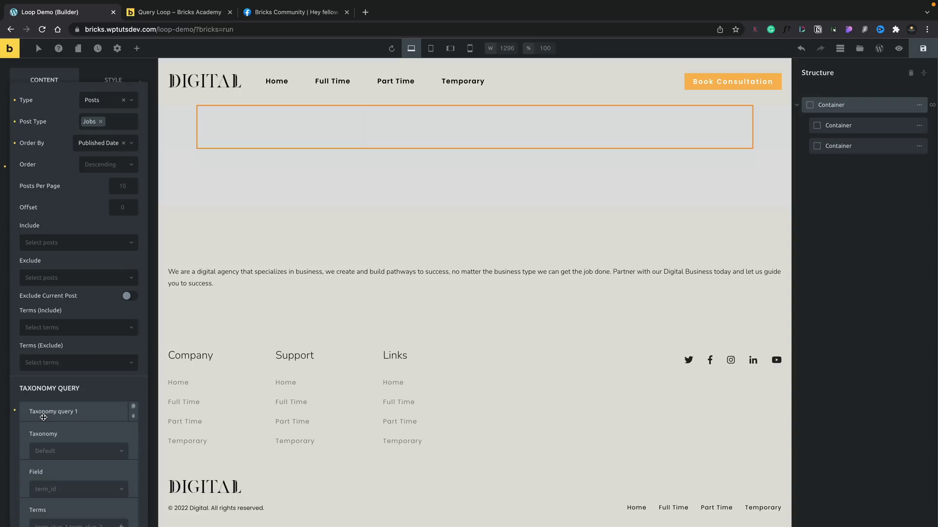
scroll(43, 417, down, 3)
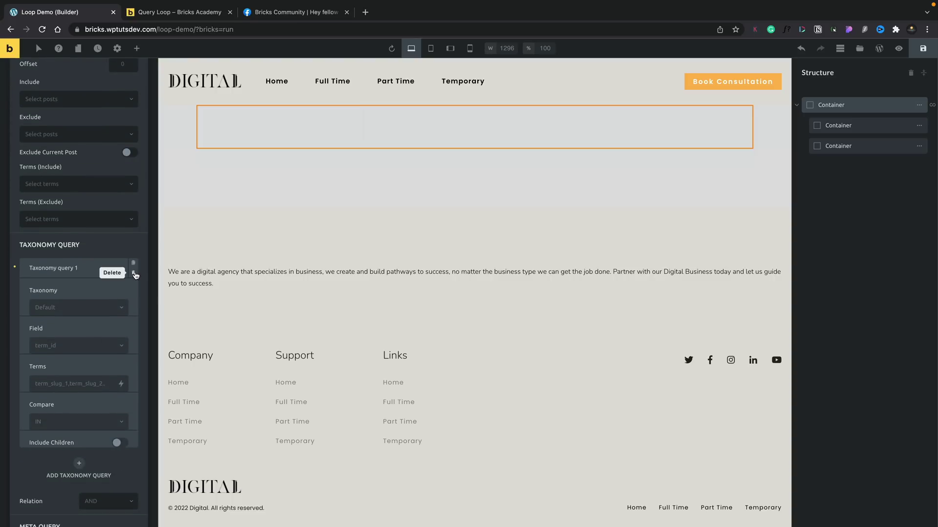
click(134, 273)
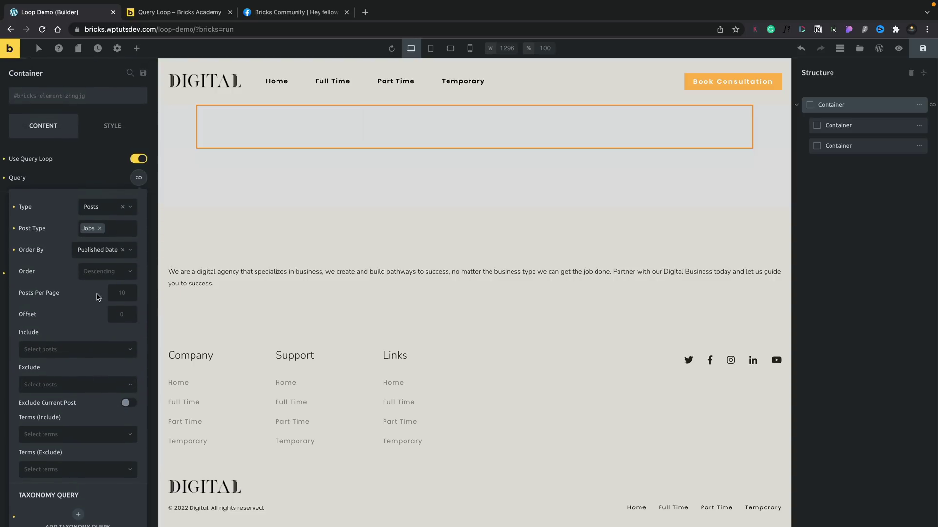
scroll(97, 297, up, 4)
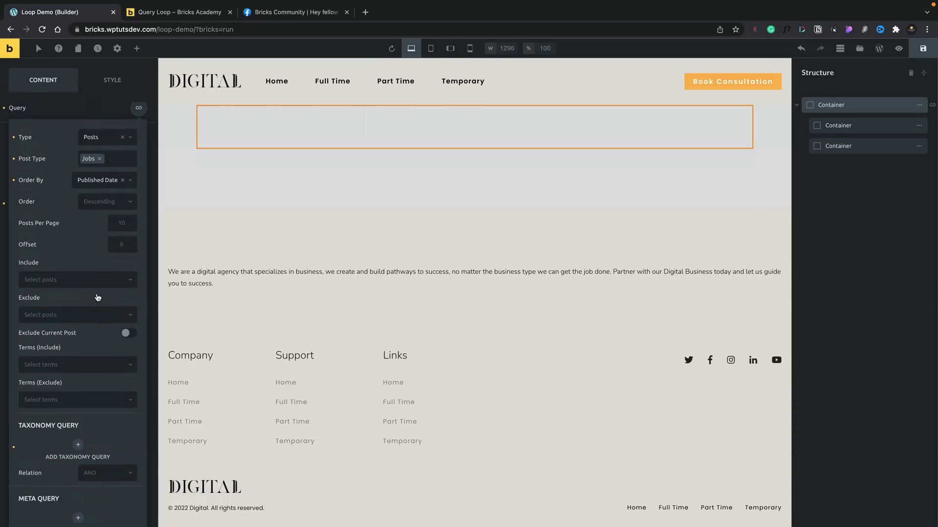
click(138, 179)
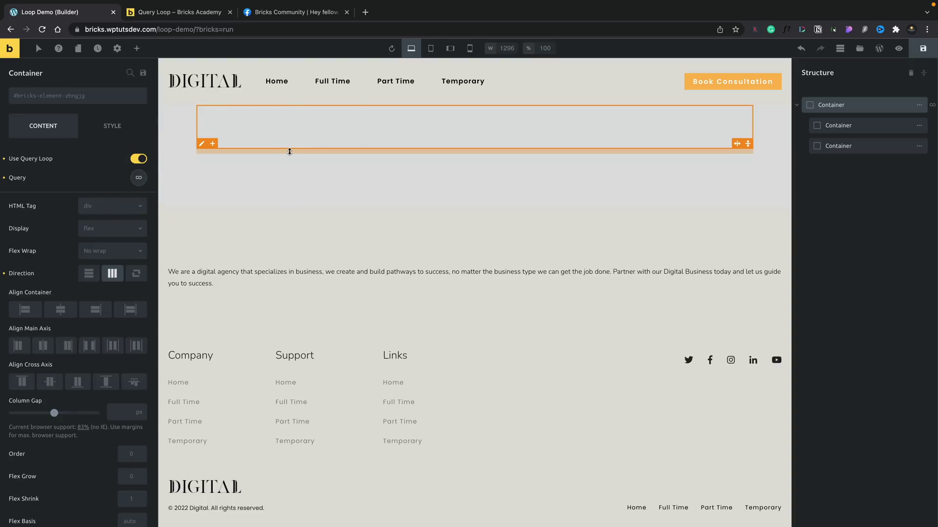
click(813, 125)
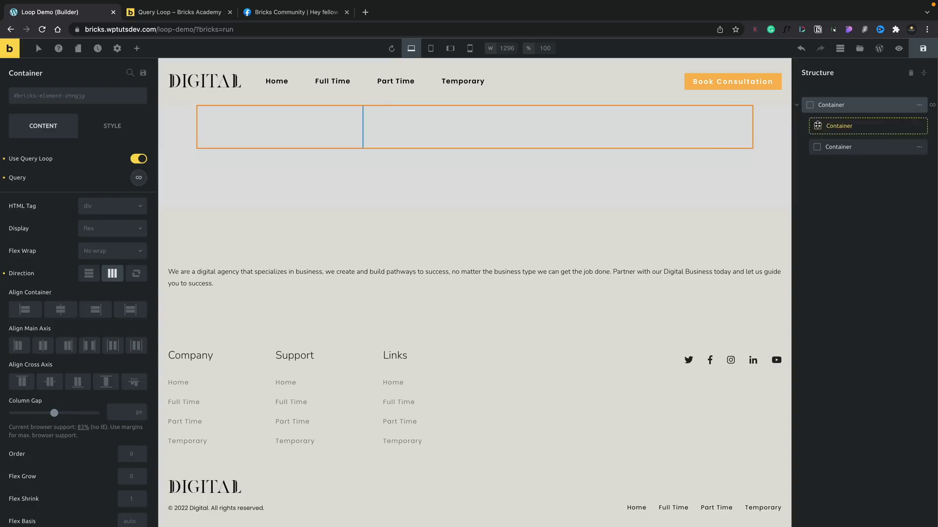
Set the first inner Container's background to the post's Featured Image dynamic data
click(110, 136)
click(39, 214)
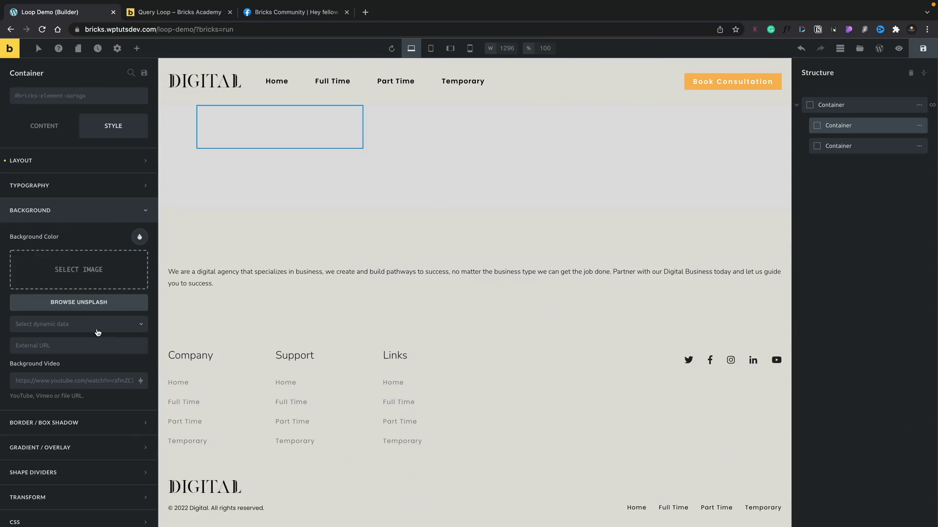
click(98, 327)
scroll(90, 412, down, 4)
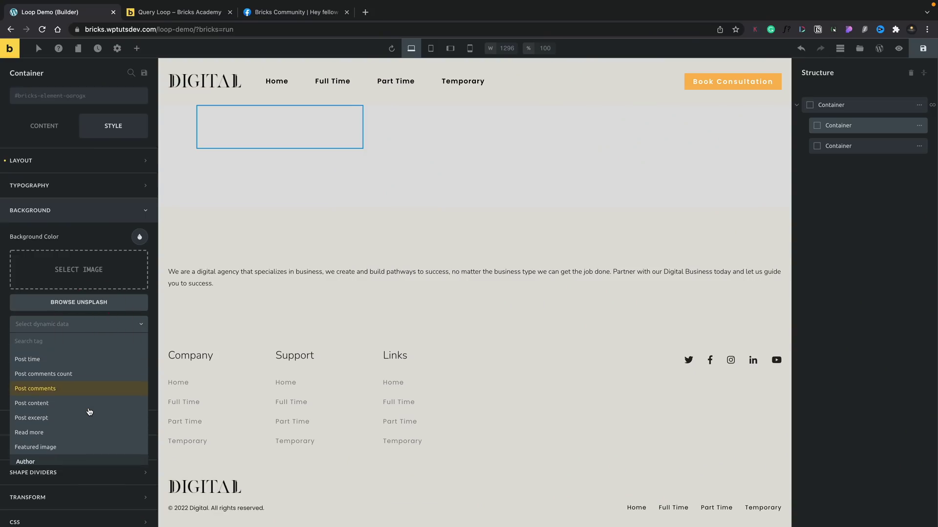
click(53, 432)
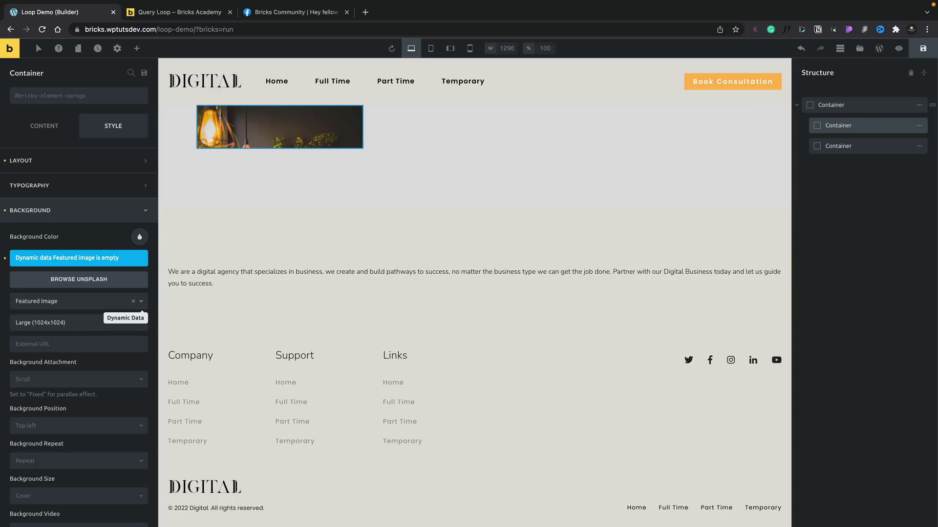
click(56, 212)
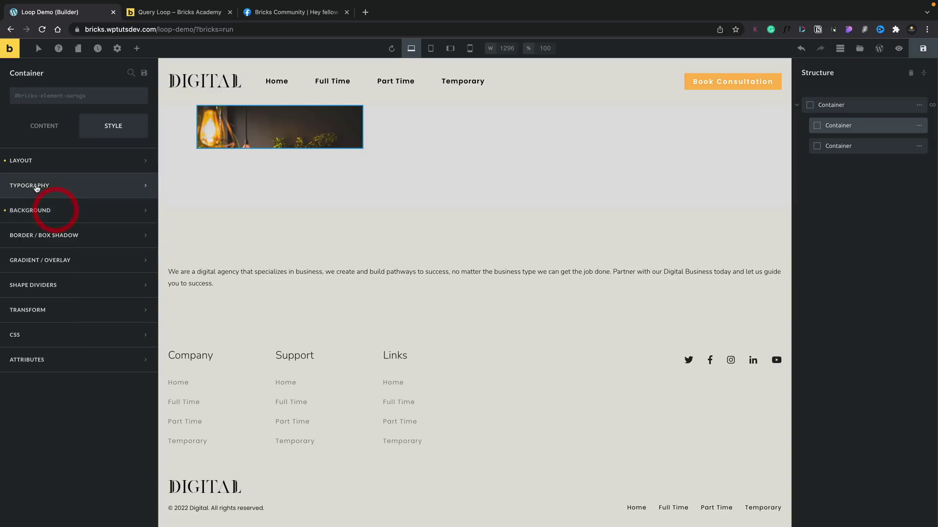
Give the image Container a height of 300 under Style > Layout
click(29, 160)
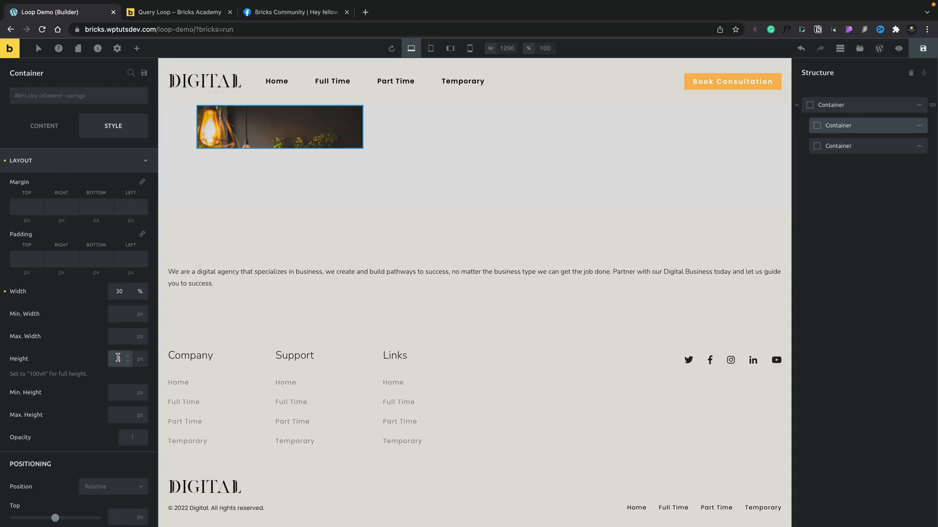
click(118, 358)
text(300)
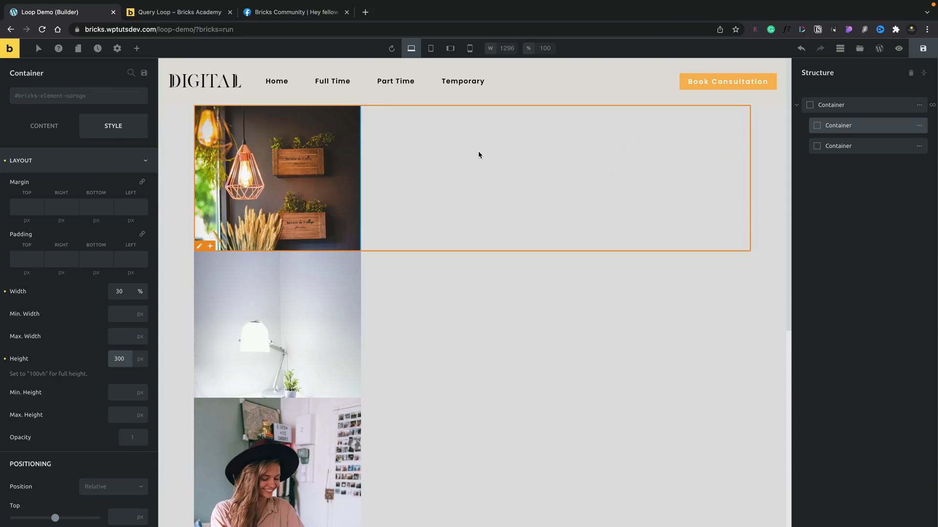
Drag a Heading element into the second inner Container and select it
click(820, 146)
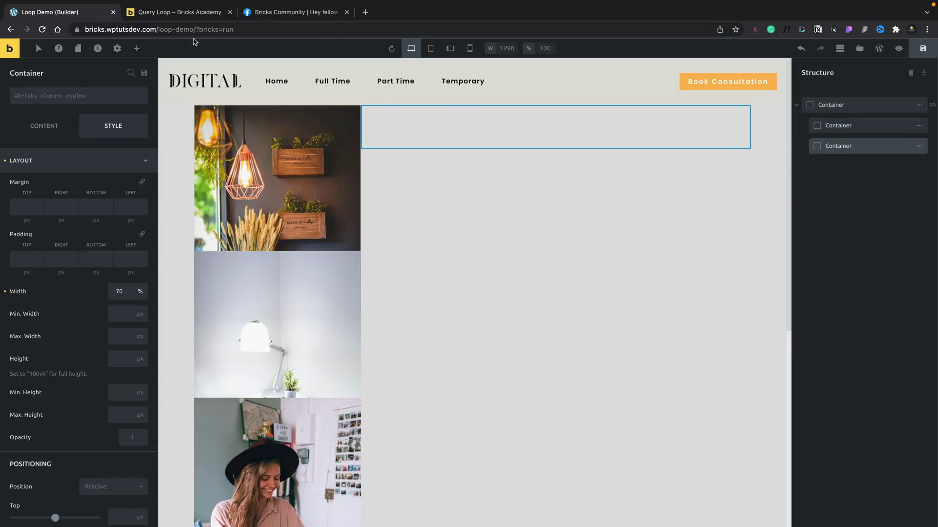
click(136, 48)
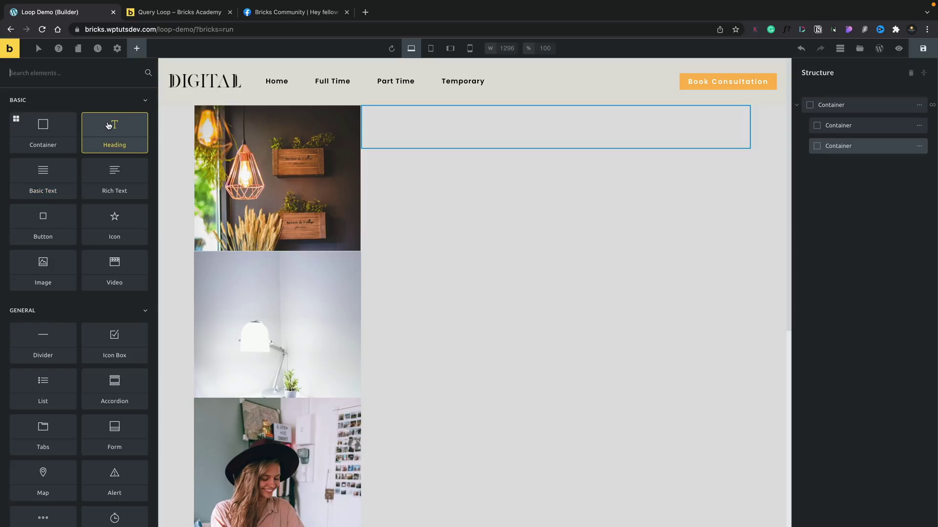
drag(114, 130, 464, 122)
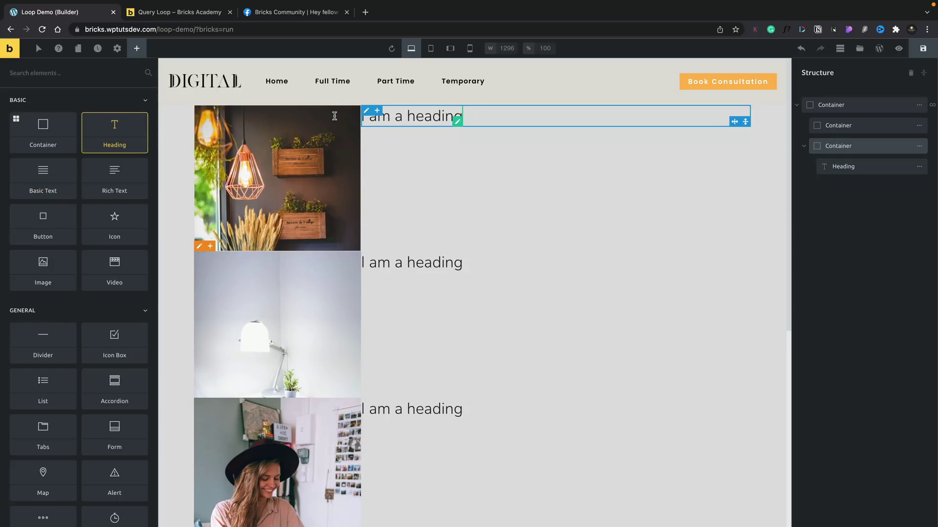
click(397, 116)
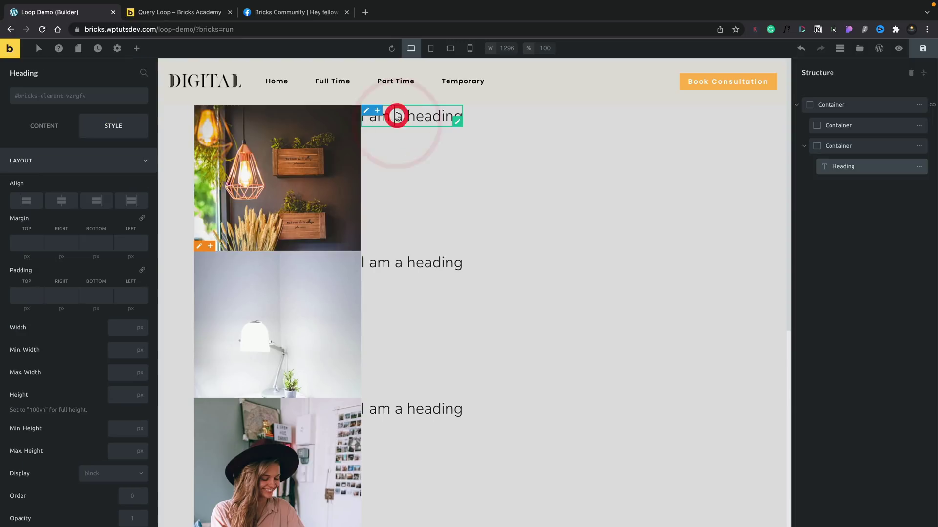
Replace the heading's default text with the Post title dynamic tag {post_title}
click(57, 124)
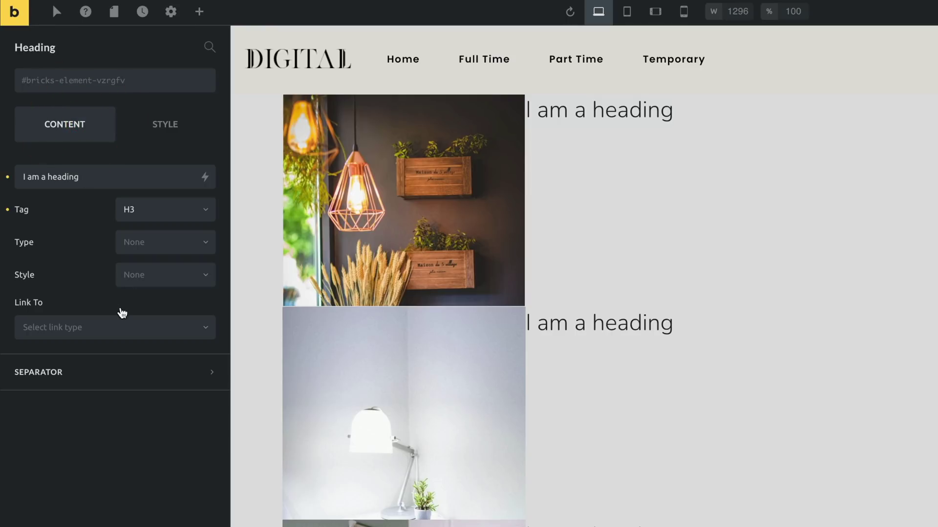
click(111, 177)
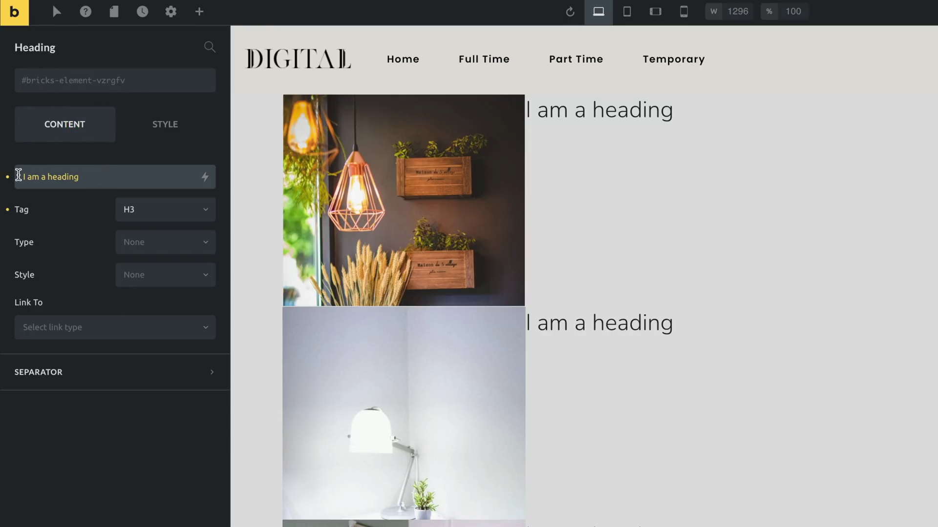
key(BackSpace)
click(205, 177)
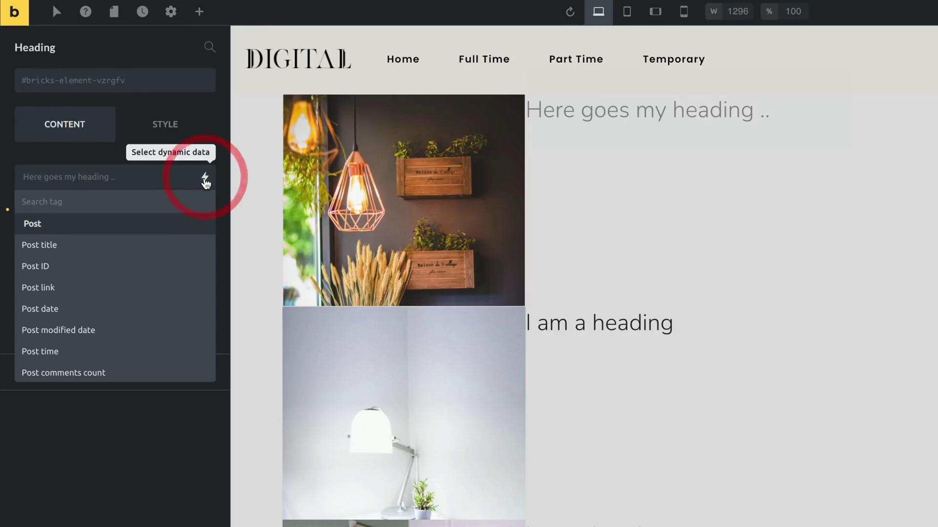
click(134, 245)
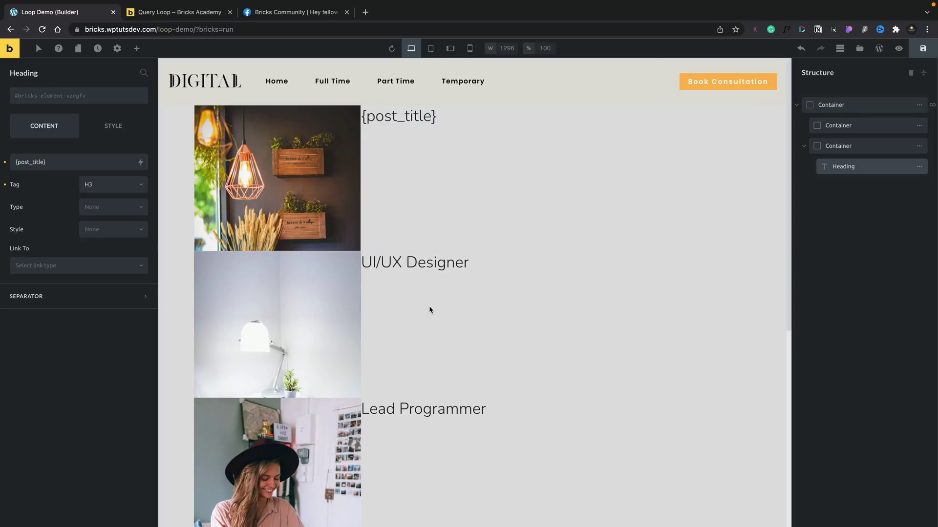
scroll(429, 305, down, 3)
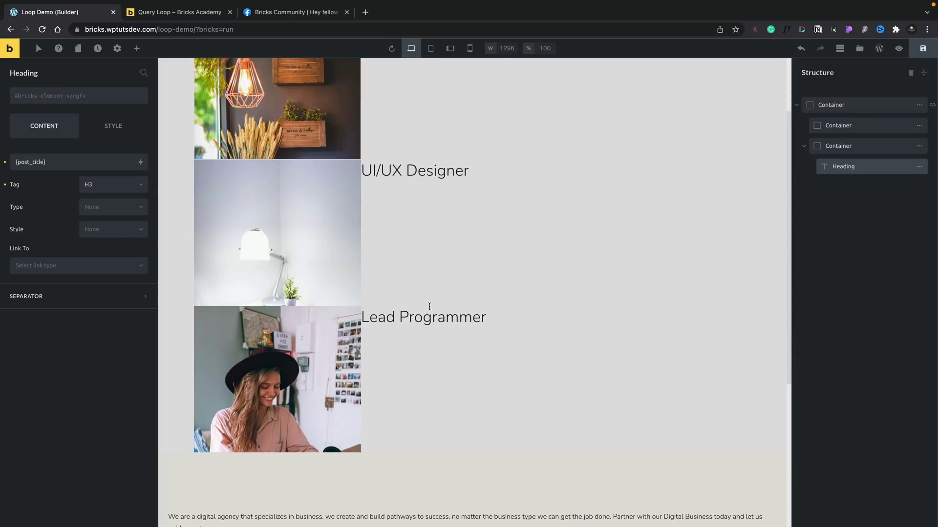
scroll(429, 306, up, 1)
scroll(429, 307, up, 1)
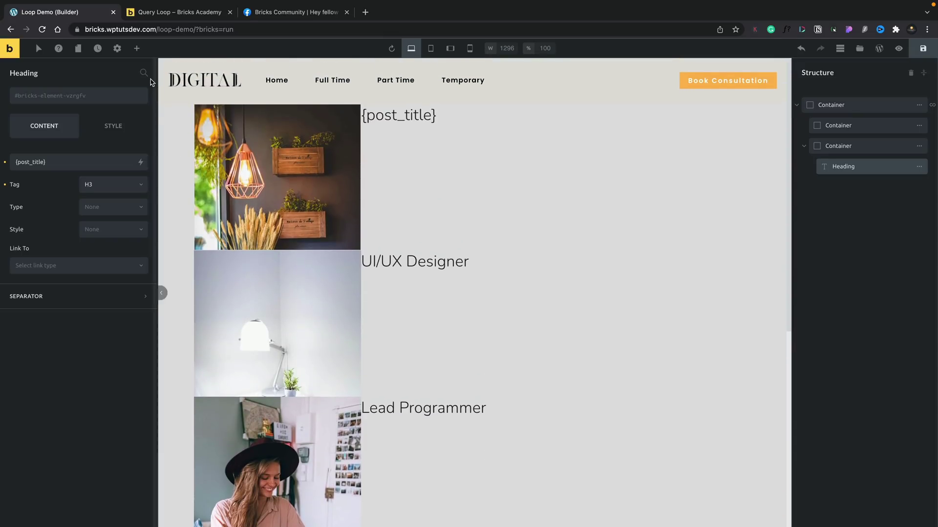
Add a Basic Text element under the job title, clear it, and bind it to {post_excerpt}
click(137, 48)
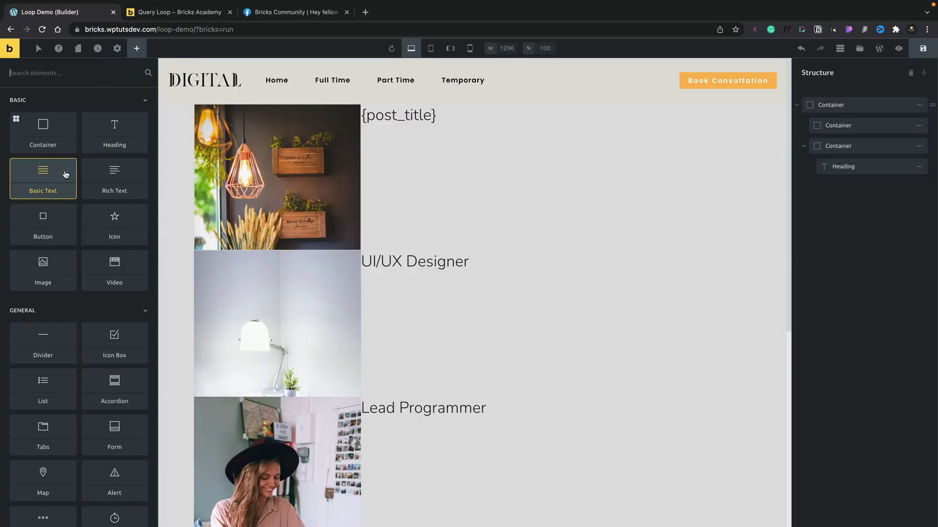
drag(37, 172, 461, 115)
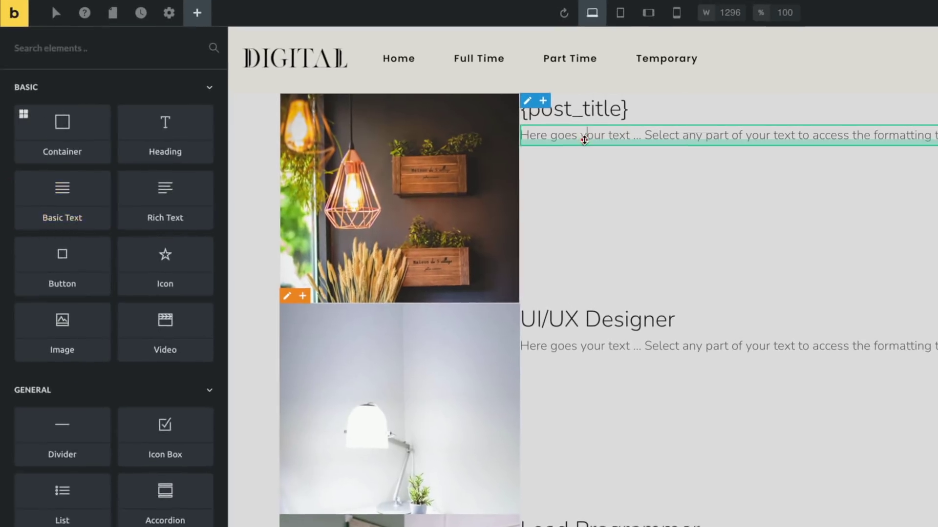
click(405, 135)
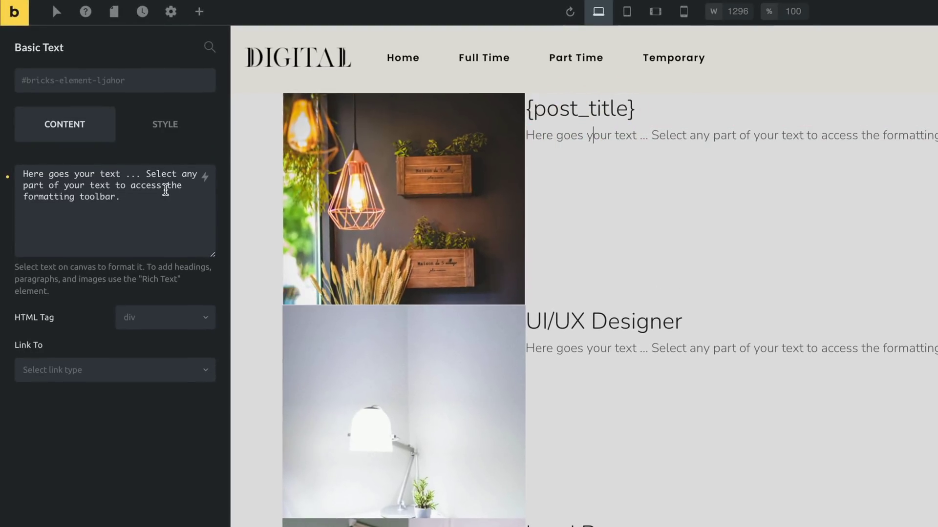
click(157, 190)
click(27, 161)
key(ctrl+a)
key(BackSpace)
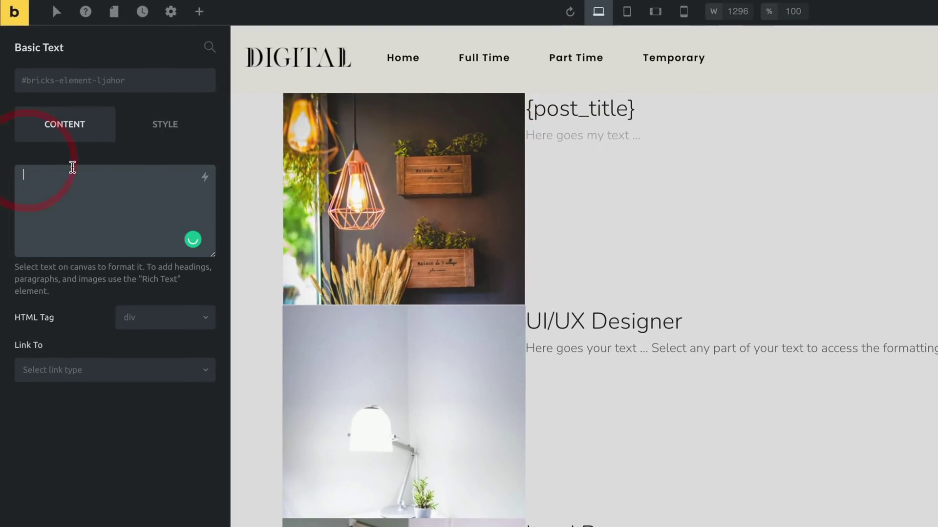
click(205, 177)
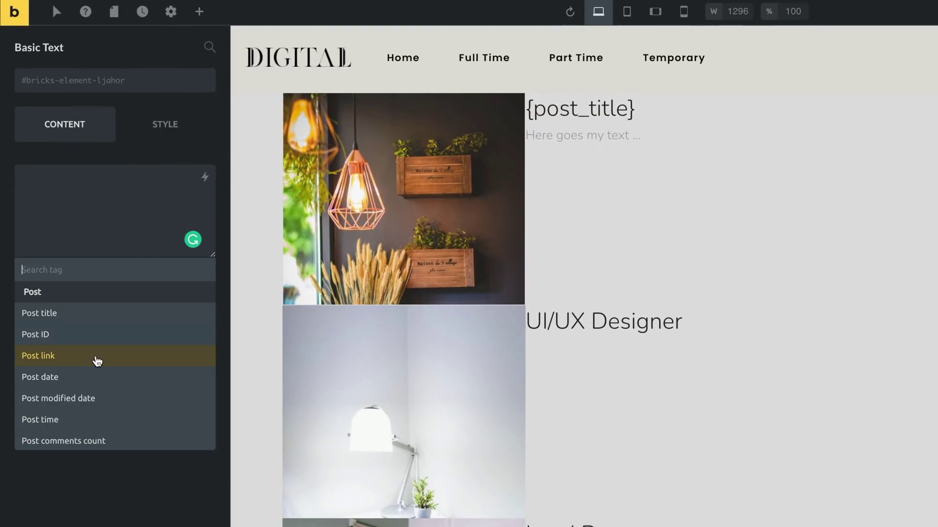
scroll(95, 385, down, 3)
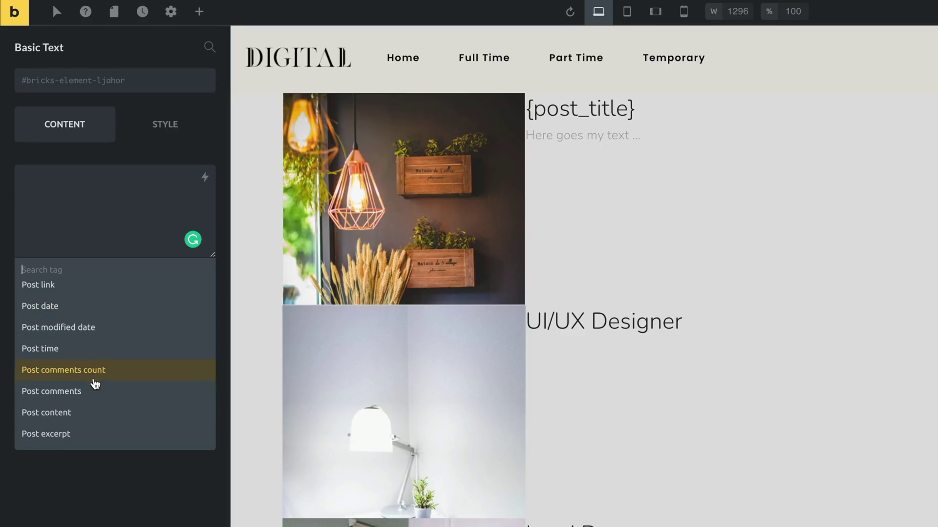
click(69, 434)
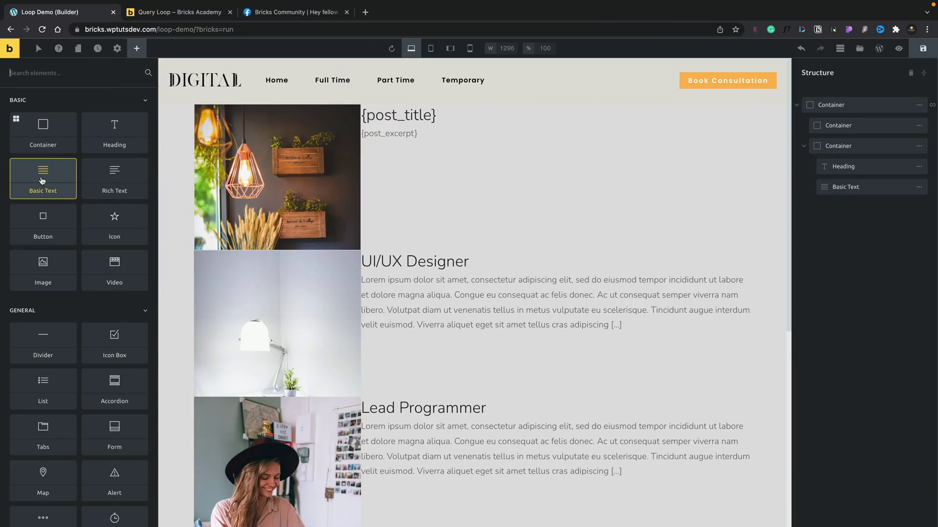
Add another Basic Text element below the post title and clear its placeholder text
drag(38, 176, 425, 119)
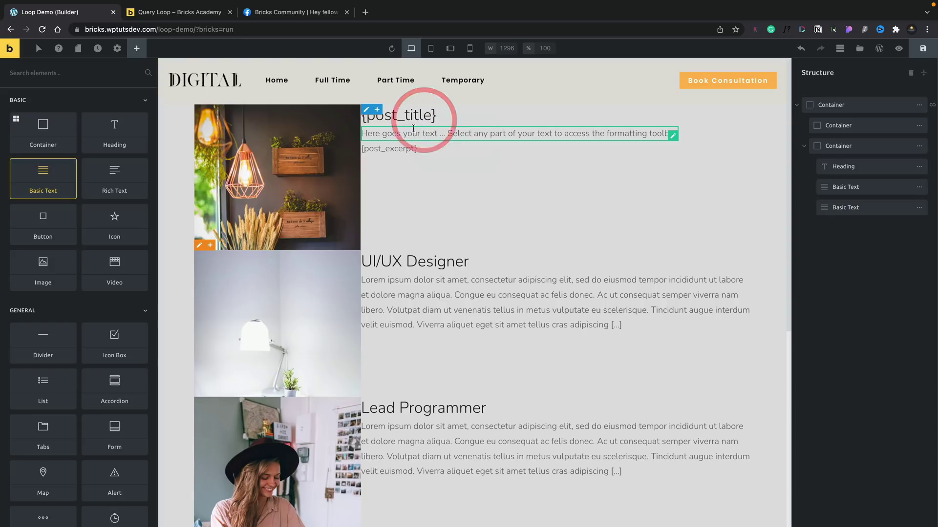
click(410, 132)
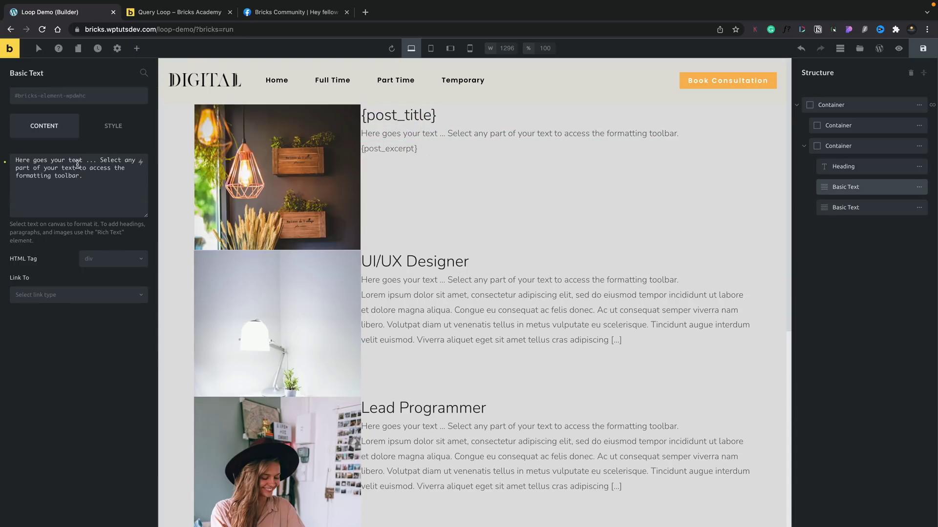
click(28, 155)
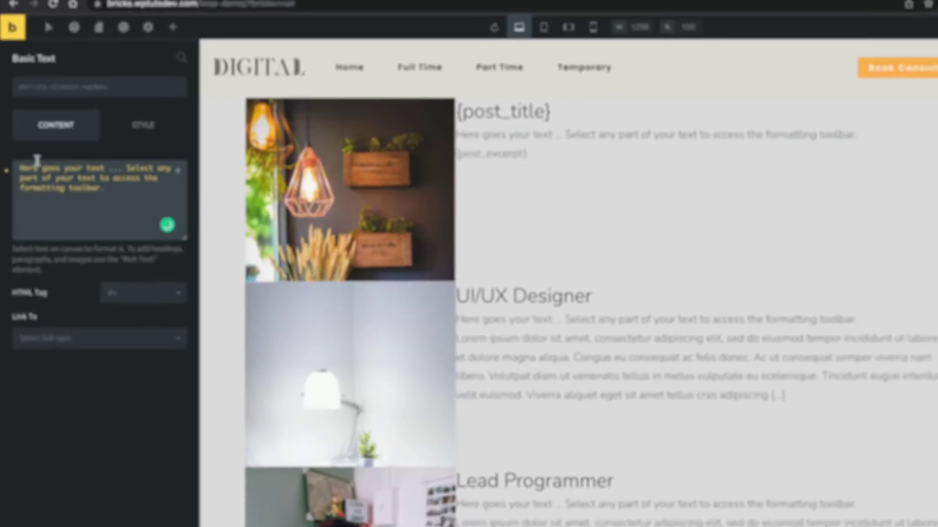
key(ctrl+a)
key(BackSpace)
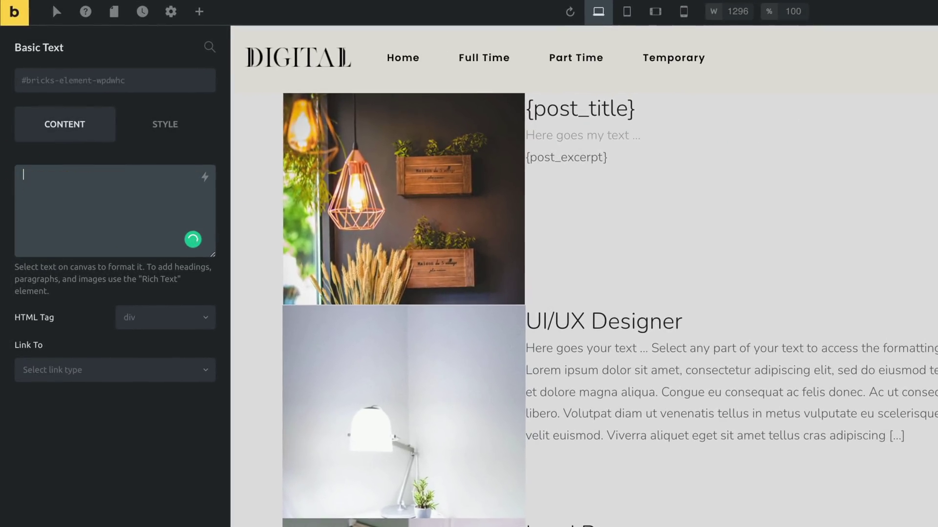
click(55, 172)
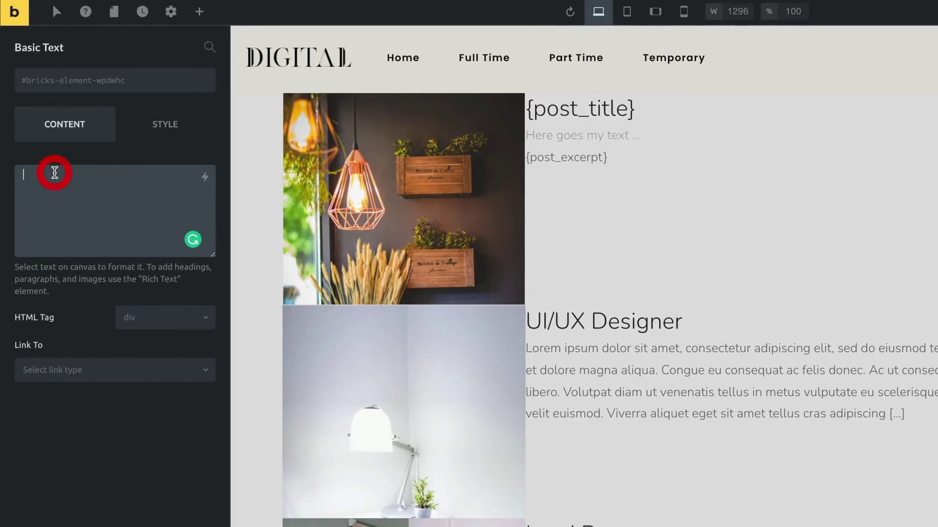
Start the meta line with 'Posted:' followed by {post_date}, then browse tags for the author name
text(Posted:)
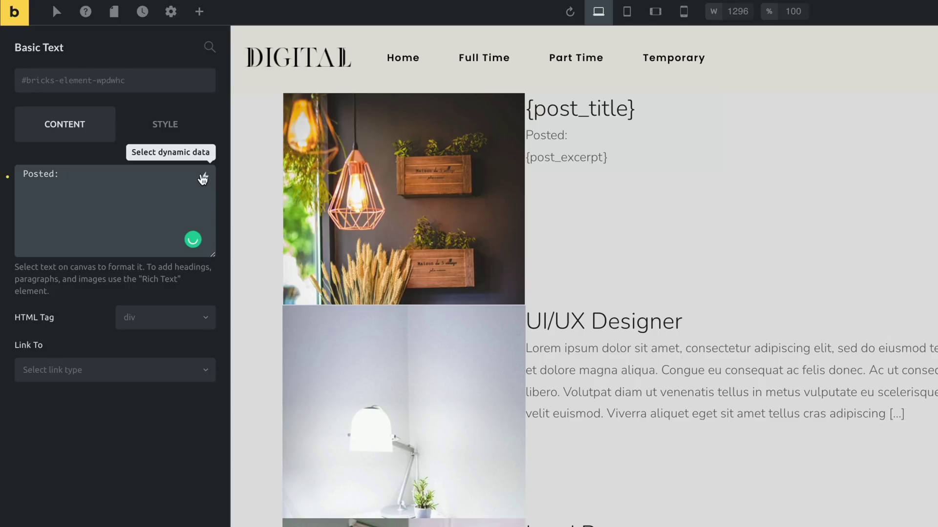
click(204, 177)
scroll(124, 375, down, 2)
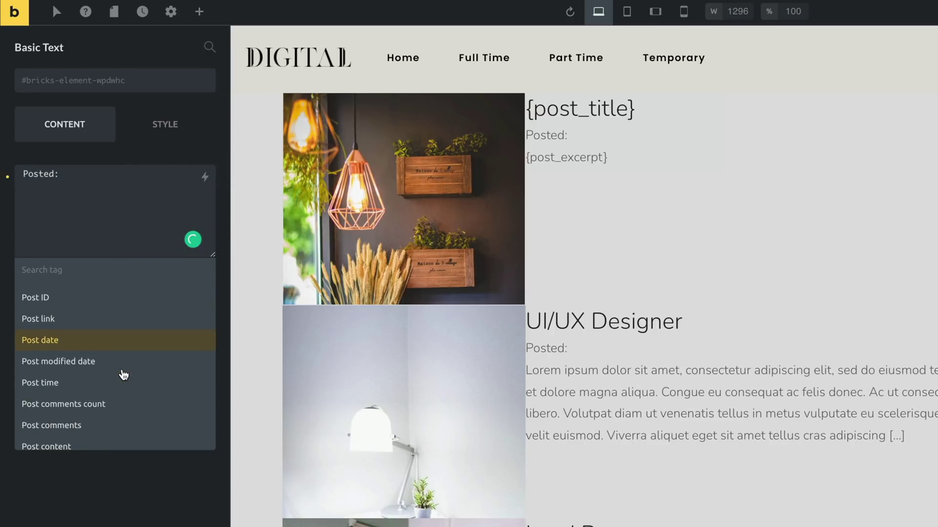
click(85, 341)
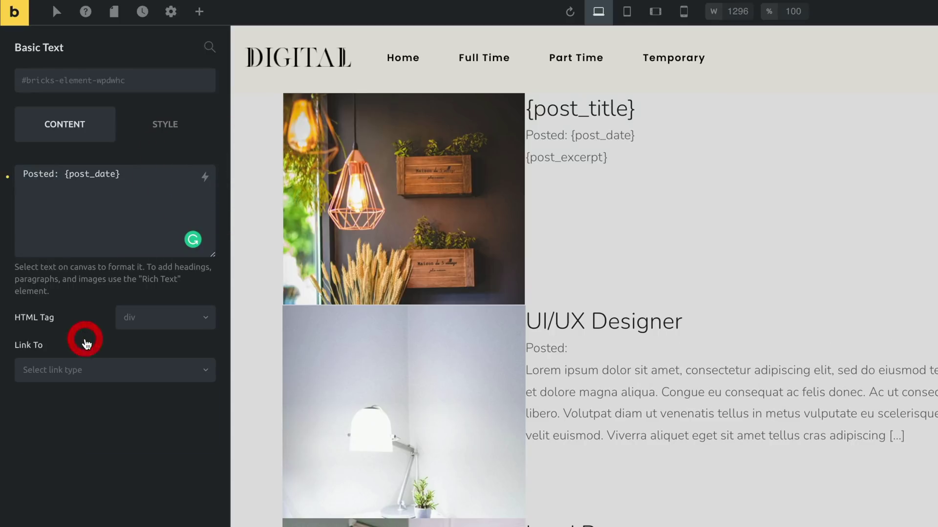
click(145, 175)
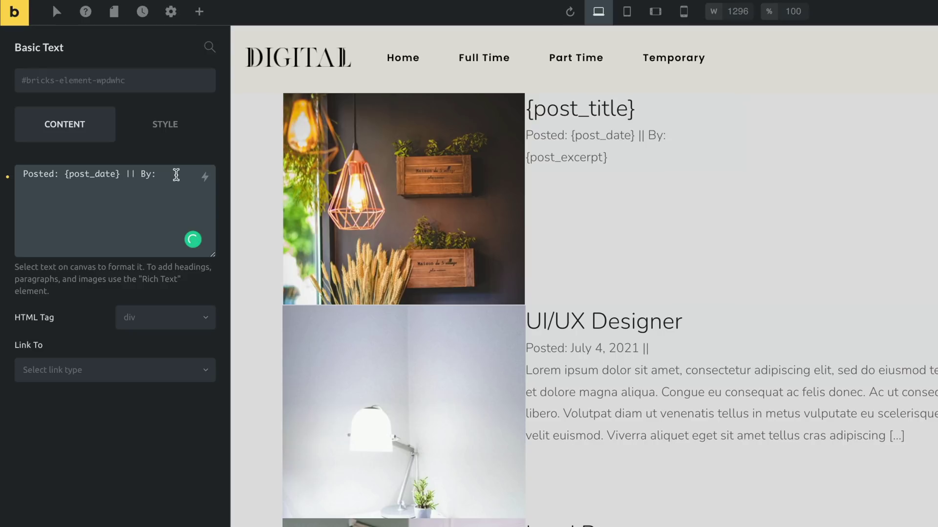
click(205, 175)
scroll(148, 357, down, 4)
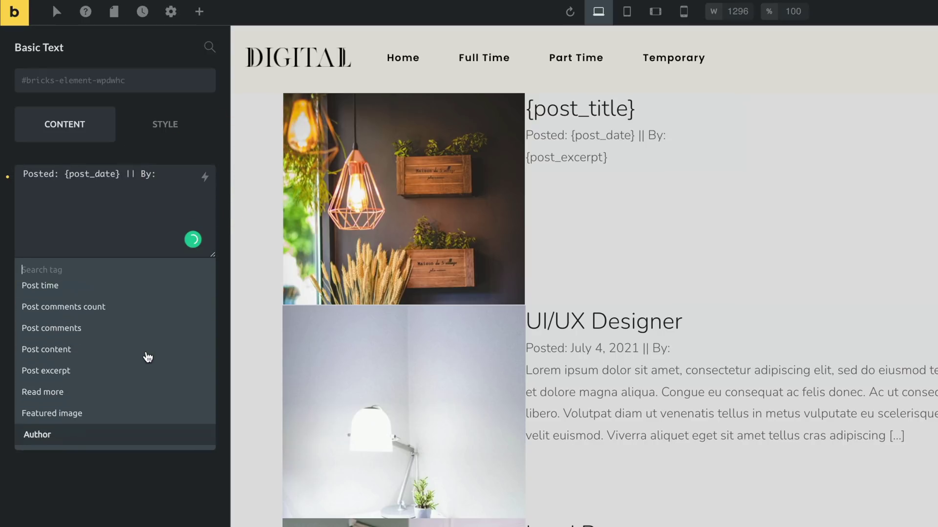
scroll(148, 358, down, 3)
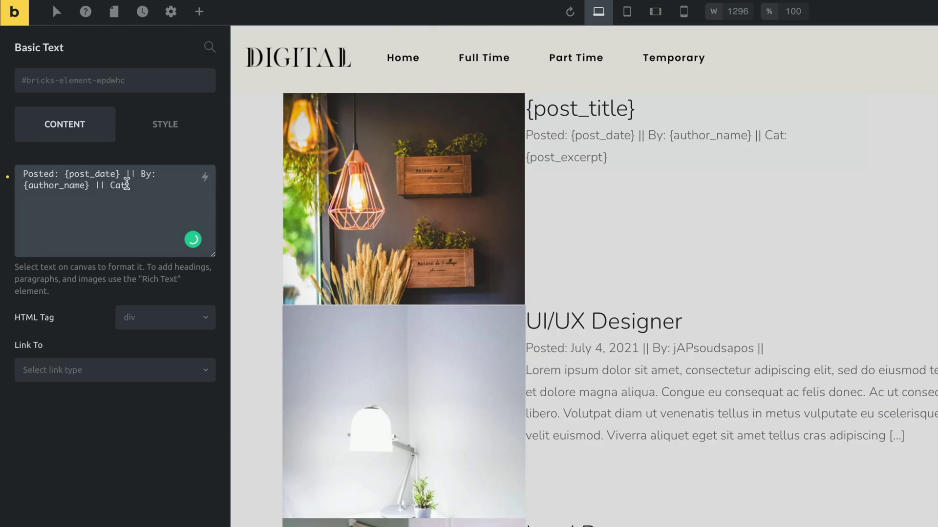
Insert the category term tag {post_terms_category} after 'Cat:' in the meta line
click(204, 178)
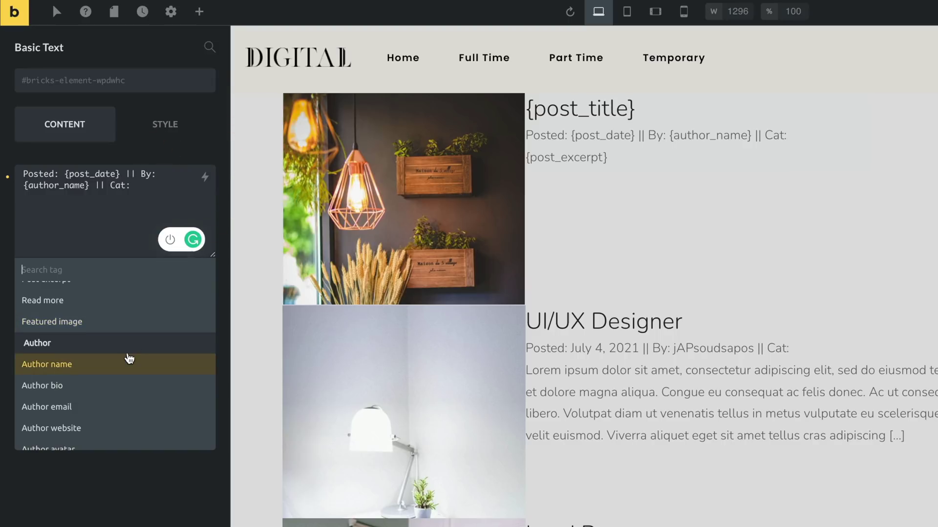
scroll(130, 359, down, 2)
key(Down)
key(Down)
key(Down)
key(Down)
key(Down)
key(Down)
key(Down)
key(Down)
key(Down)
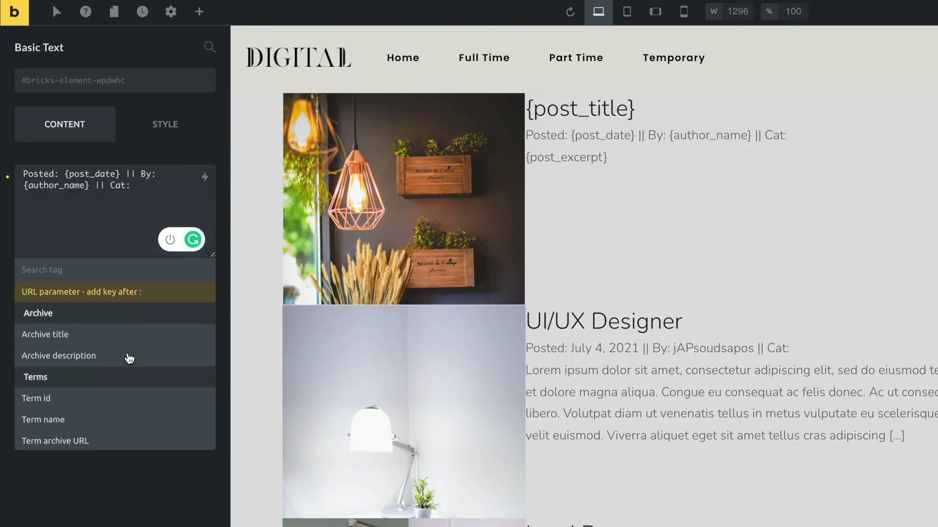
key(Down)
scroll(129, 359, down, 2)
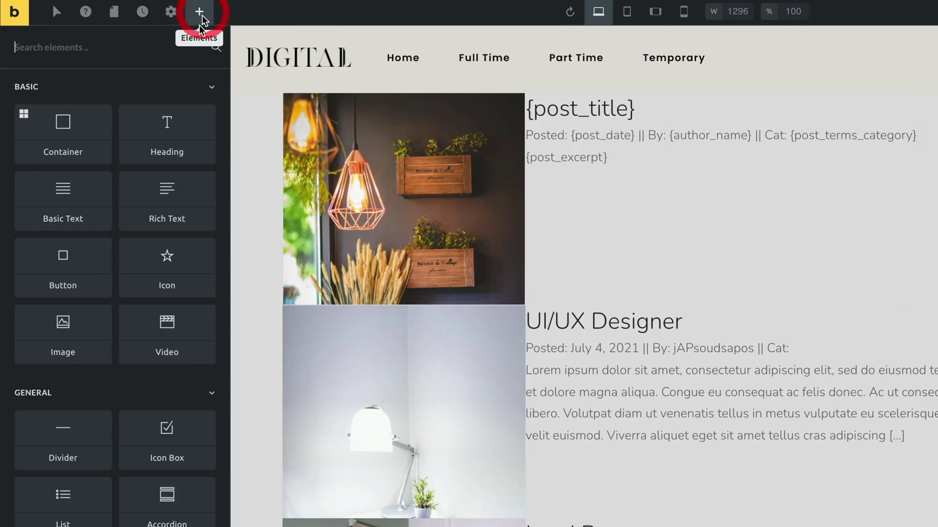
Add a text line below the excerpt reading 'Salary: £{acf_annual_salary} || Employer:'
drag(83, 200, 614, 165)
click(580, 180)
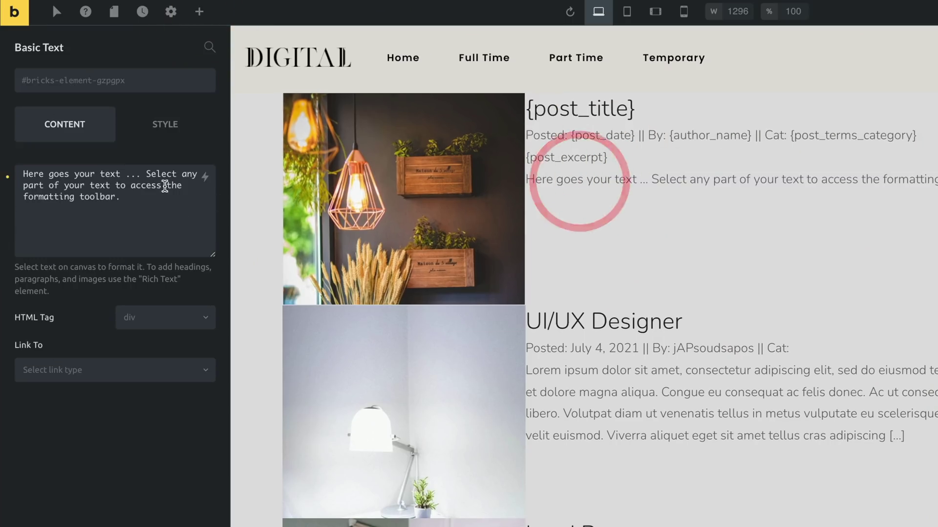
click(146, 199)
key(BackSpace)
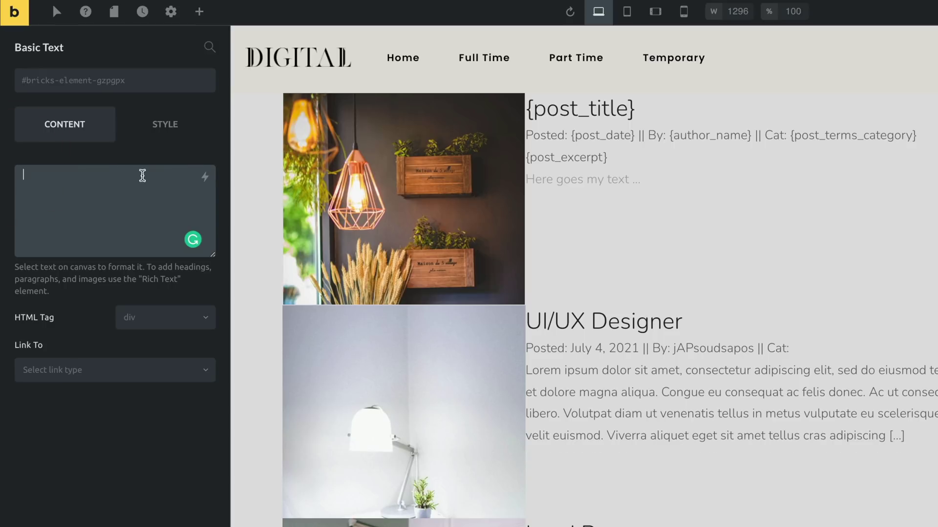
click(105, 176)
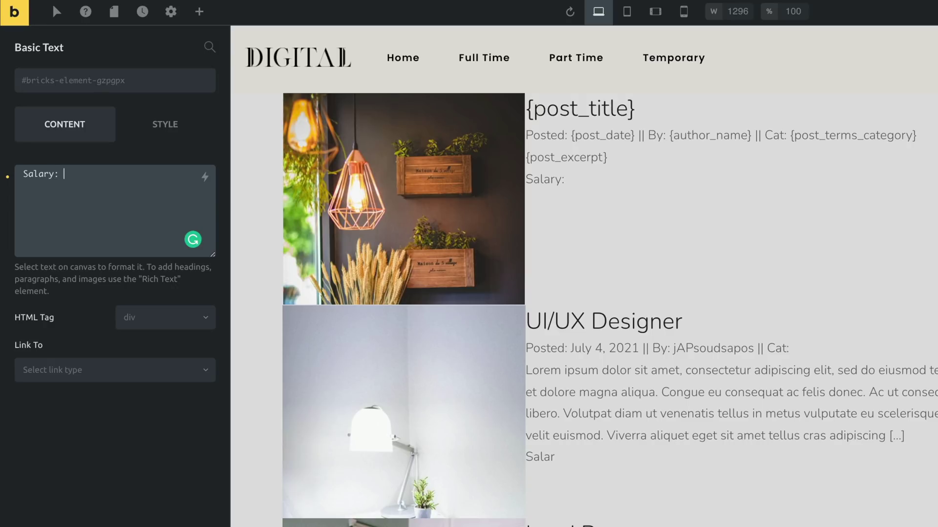
click(205, 176)
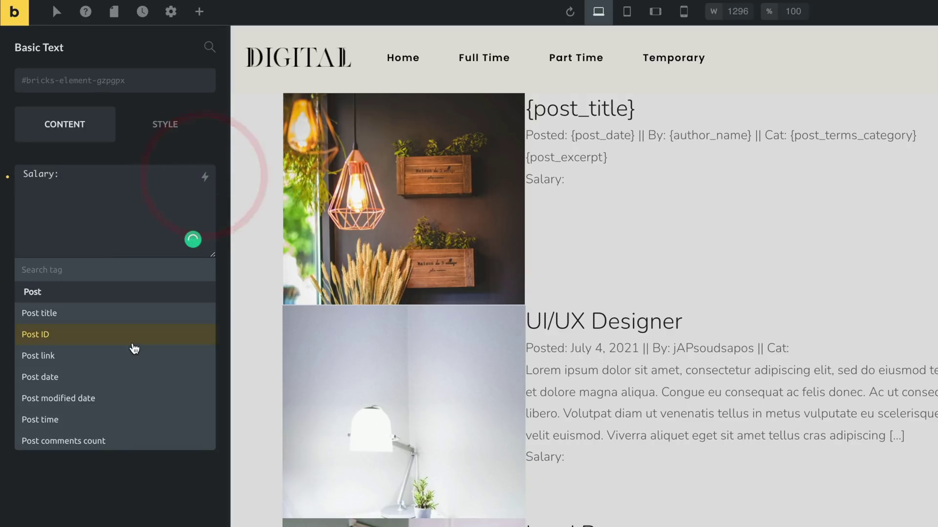
scroll(123, 381, down, 3)
scroll(123, 380, down, 10)
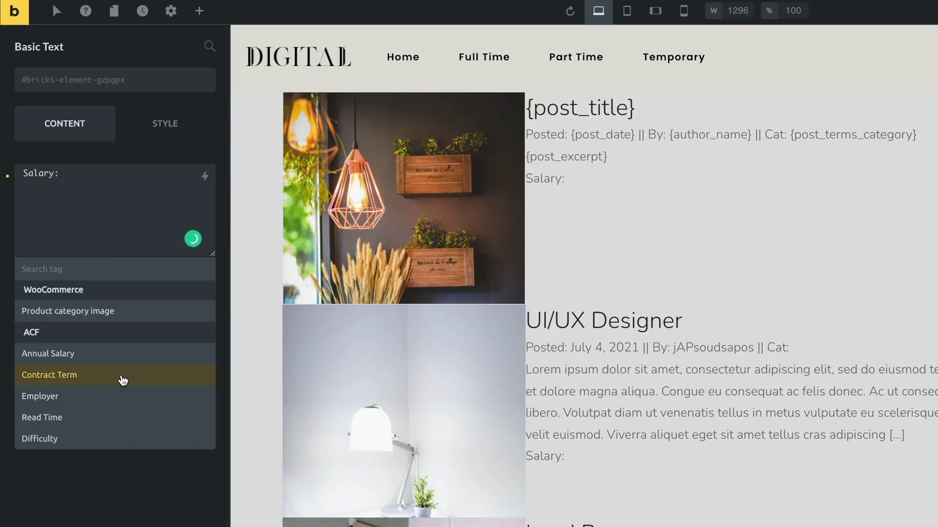
click(87, 355)
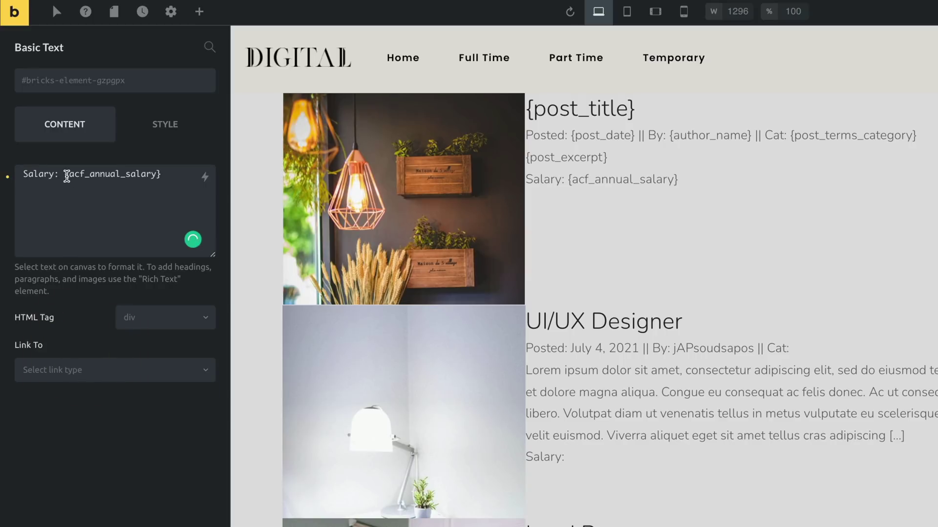
click(67, 175)
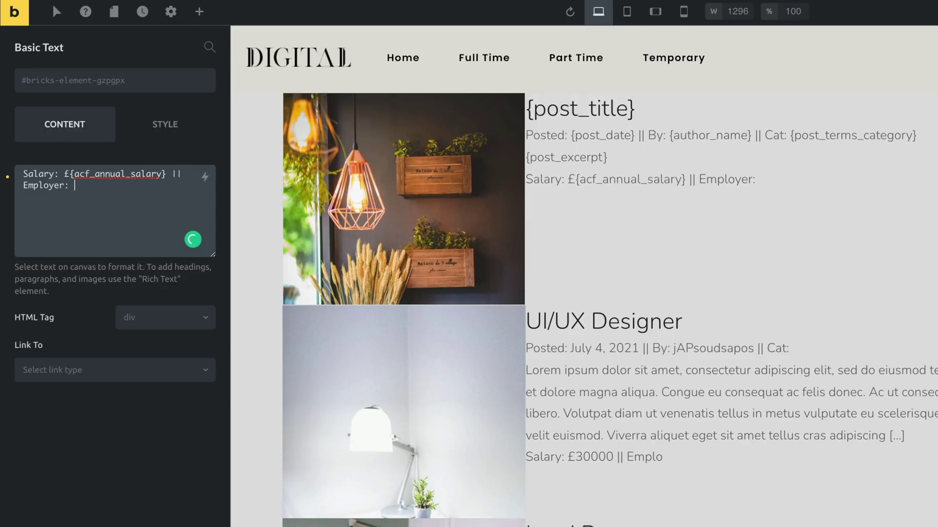
Append the ACF Employer and Contract Term tags plus ' months' to the salary line, then save
click(204, 177)
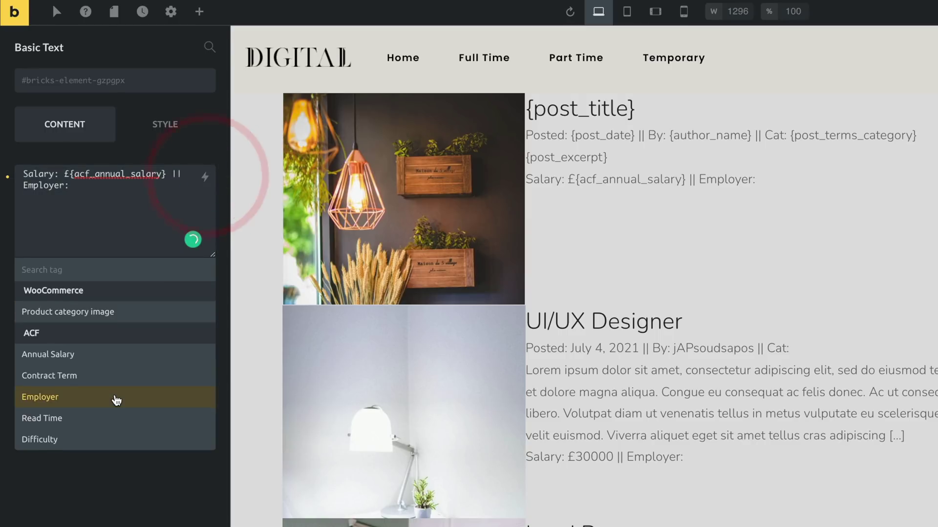
click(71, 393)
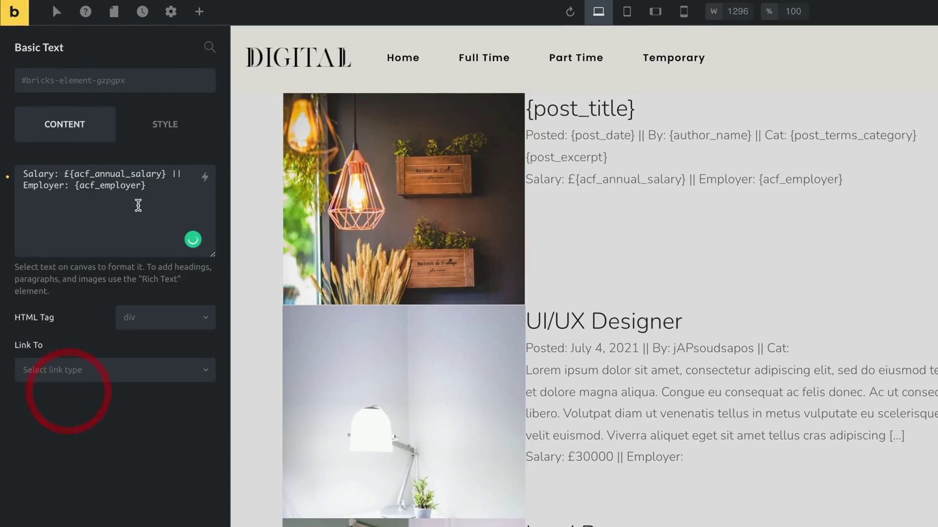
click(161, 184)
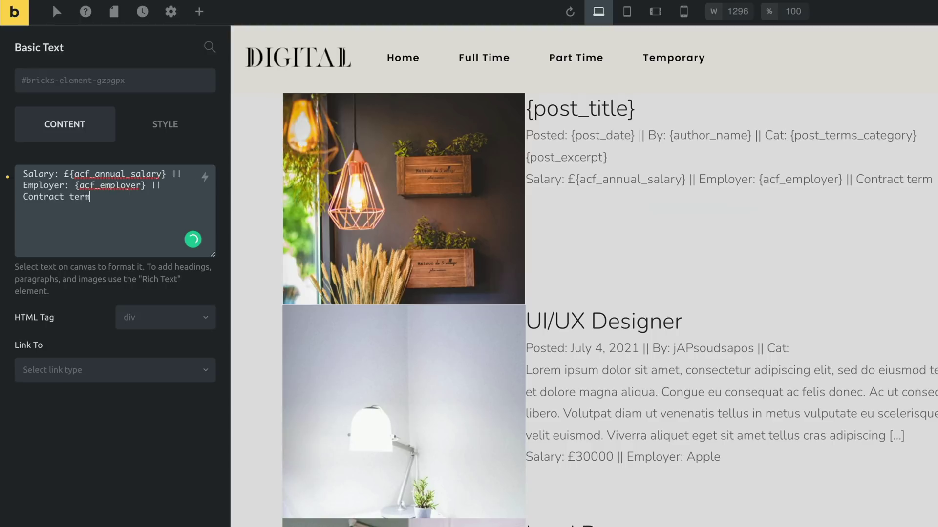
click(205, 177)
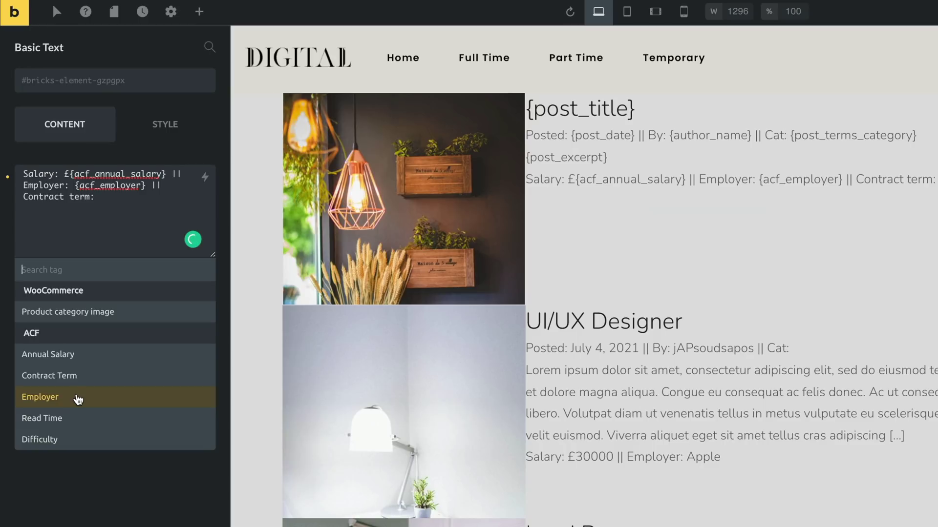
click(78, 383)
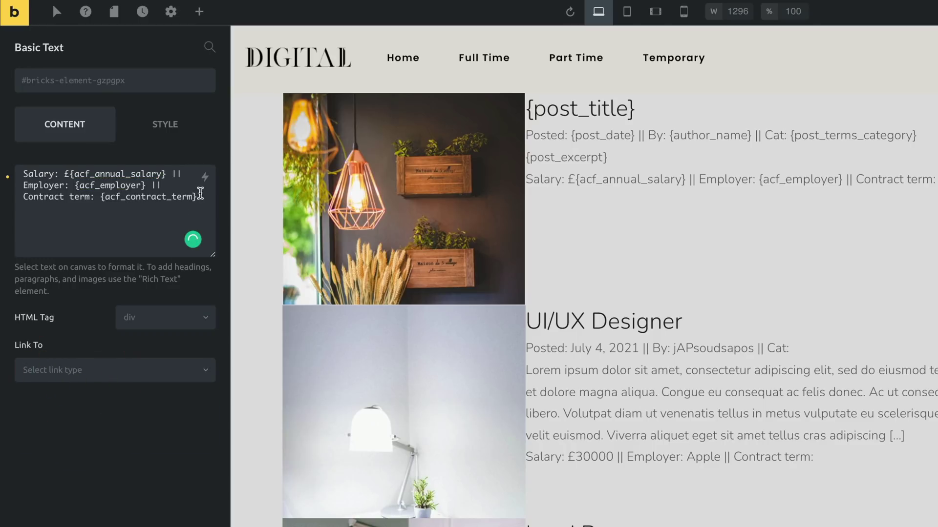
click(203, 193)
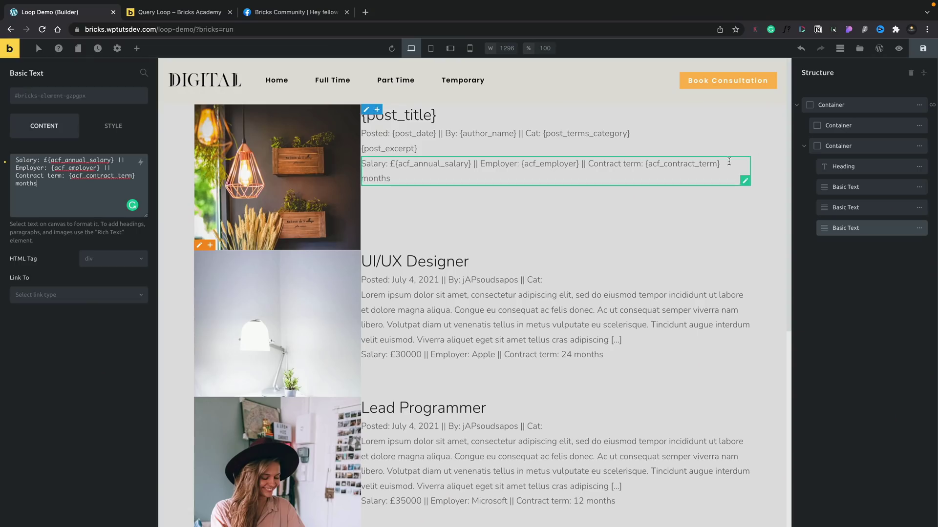
click(924, 50)
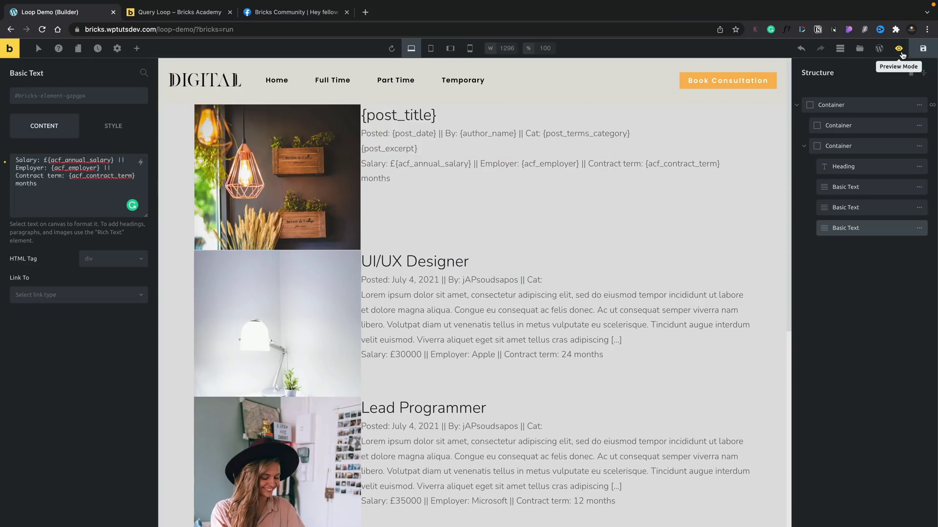
Switch to preview mode and scroll through the job listings to check their layout
click(899, 48)
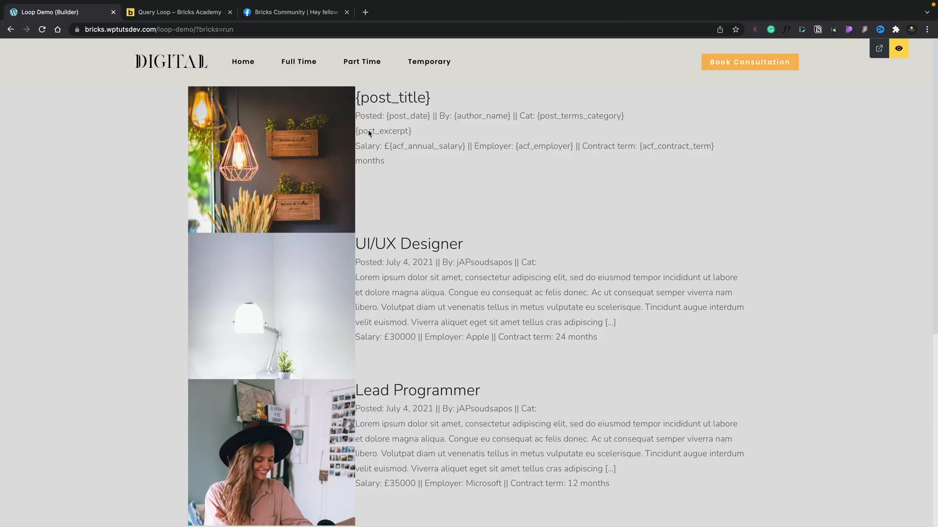
scroll(405, 327, down, 3)
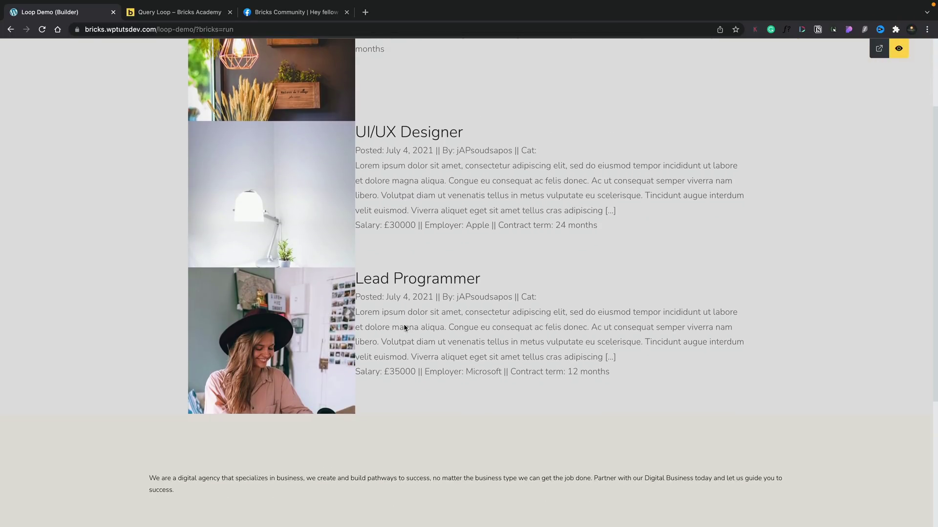
scroll(404, 327, up, 3)
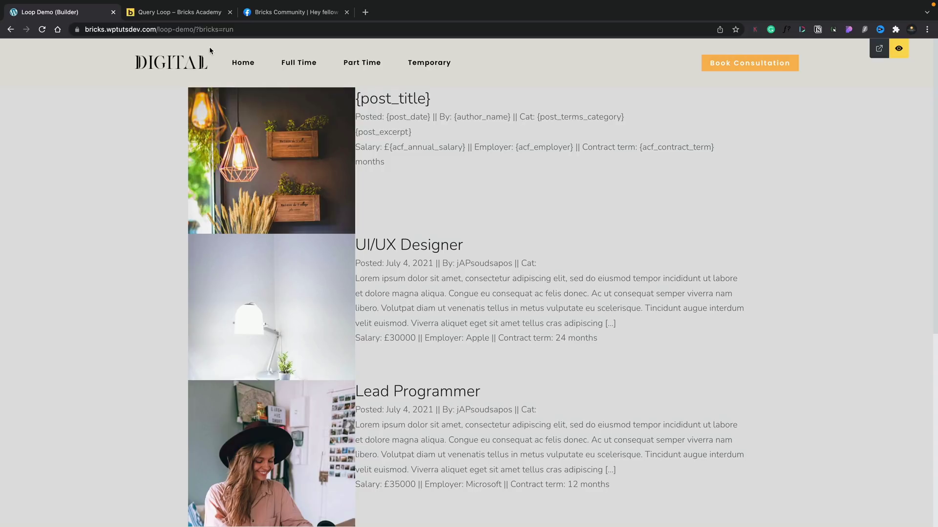
Give the card's text container a top padding of 20
click(812, 125)
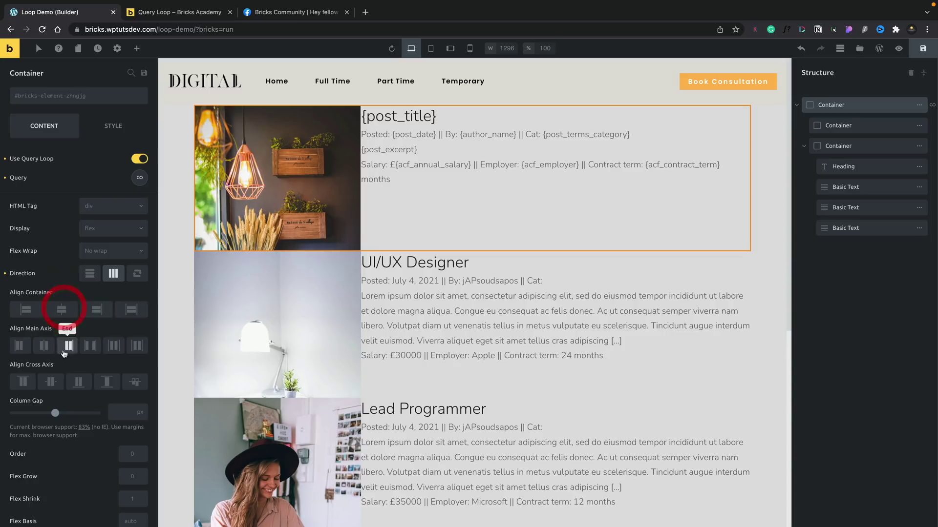
click(63, 323)
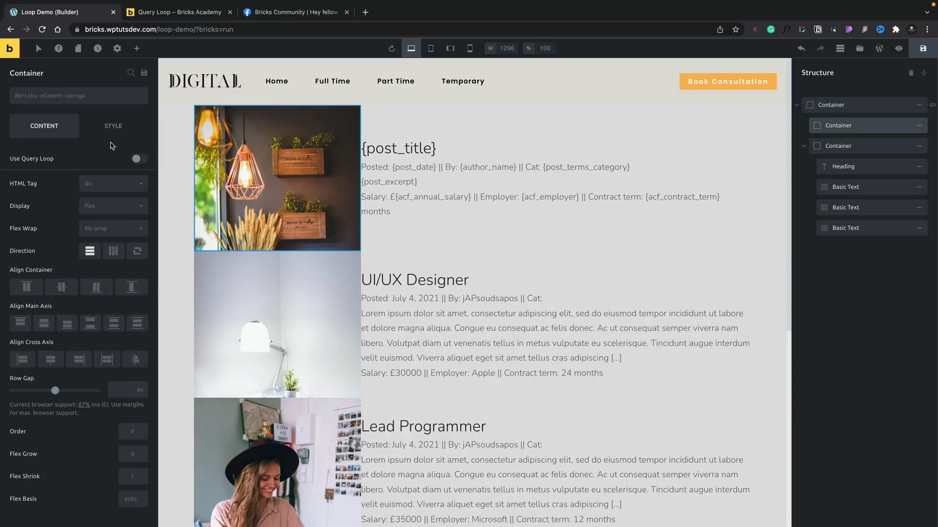
click(113, 126)
click(26, 259)
text(20)
Add Divider elements under the post meta line and below the excerpt
click(137, 47)
drag(40, 293, 610, 174)
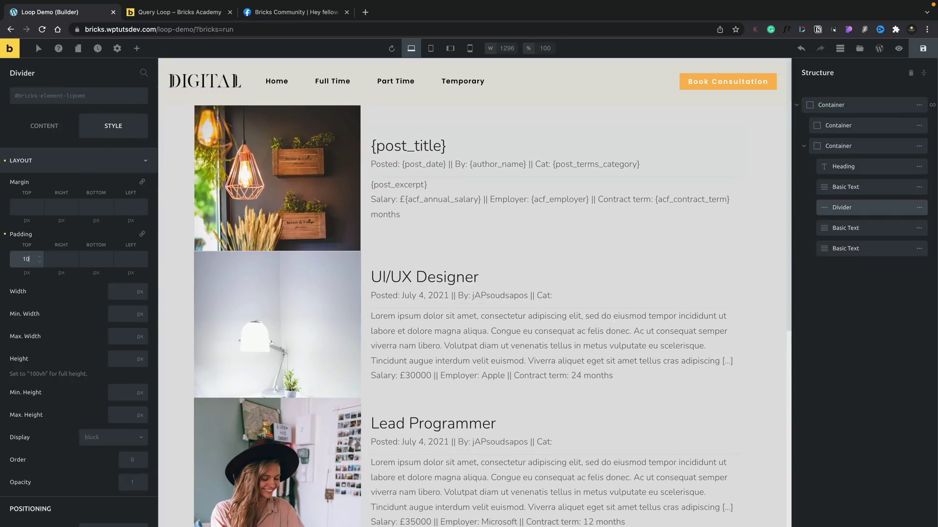
drag(829, 207, 840, 238)
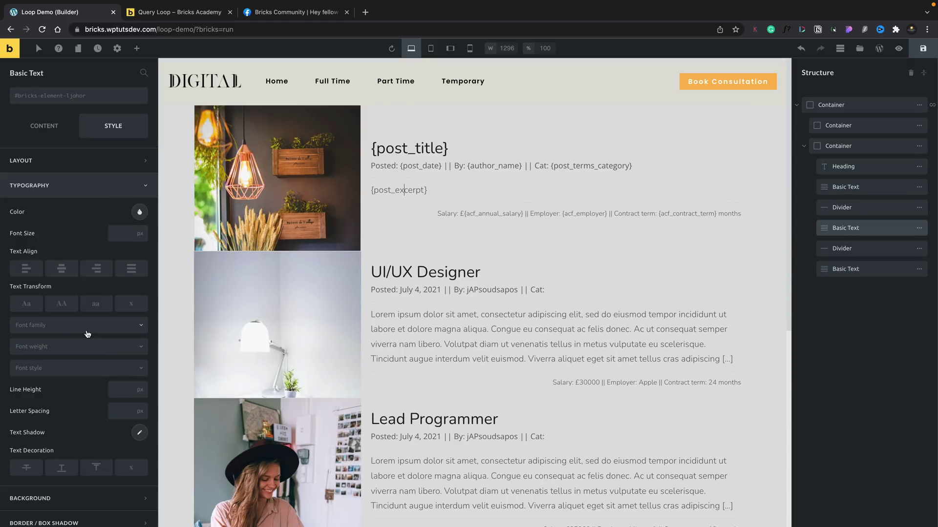
click(847, 104)
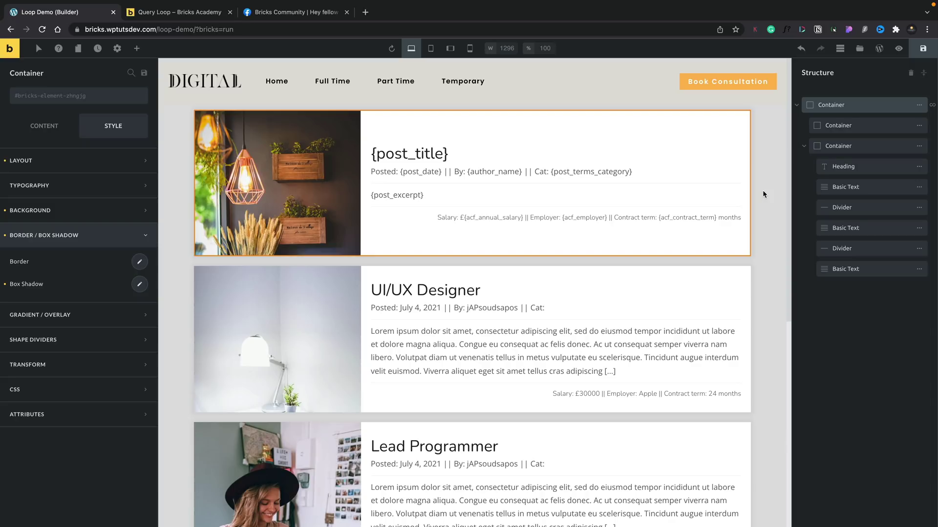
Preview the styled cards, then limit the Jobs query loop to 2 posts per page
click(898, 48)
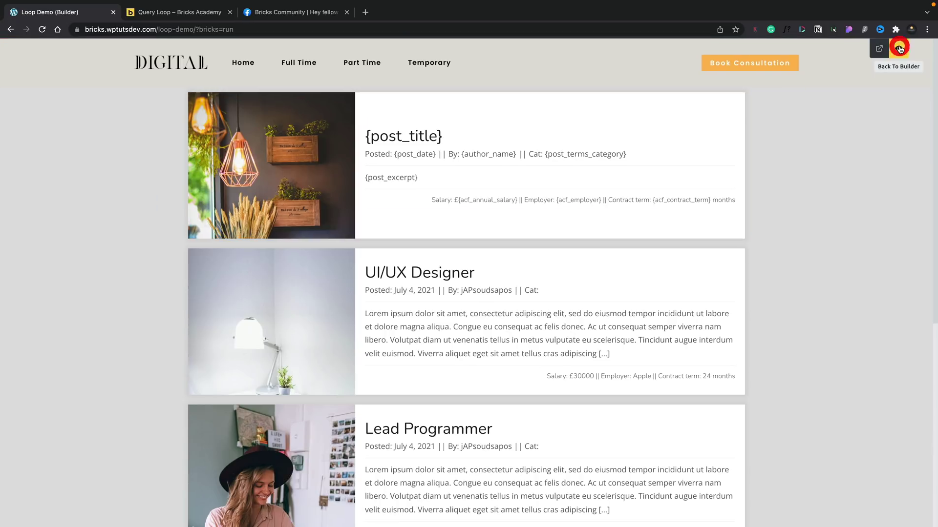
mouse_move(295, 513)
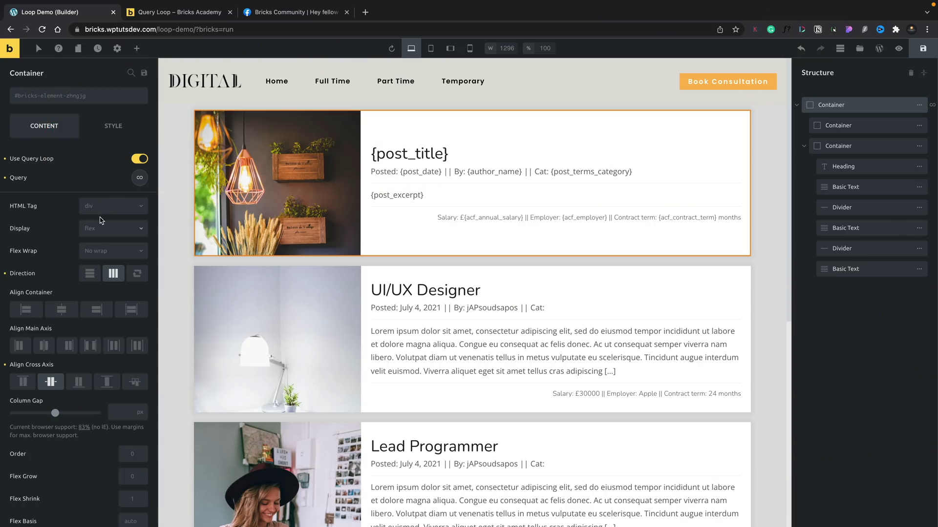
click(143, 179)
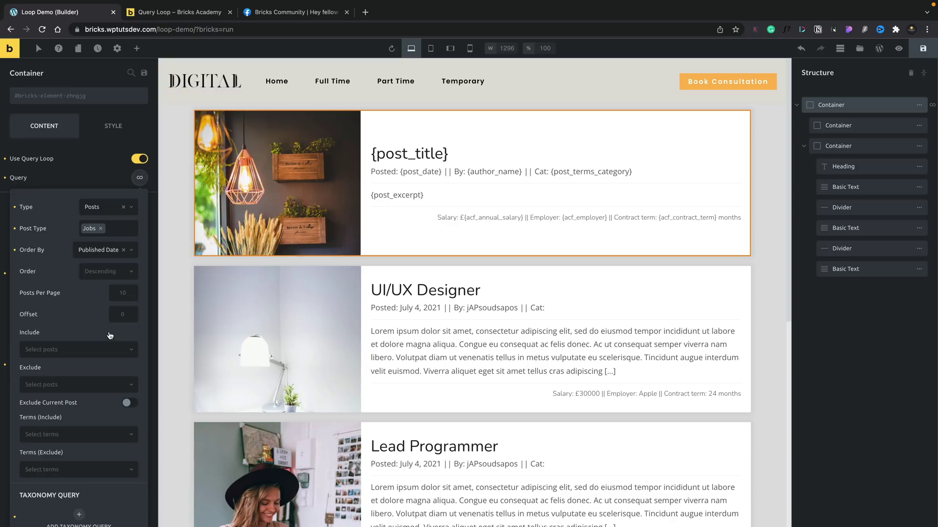
click(120, 292)
text(21)
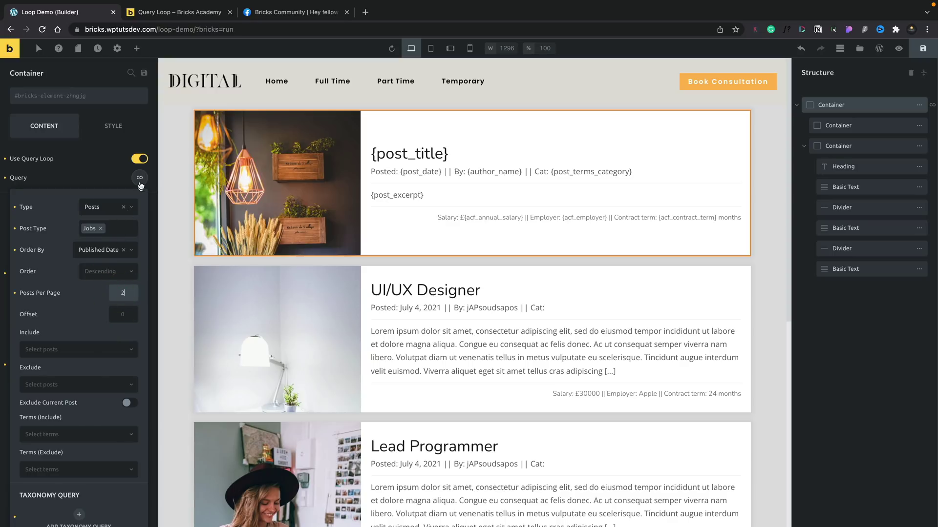
click(140, 177)
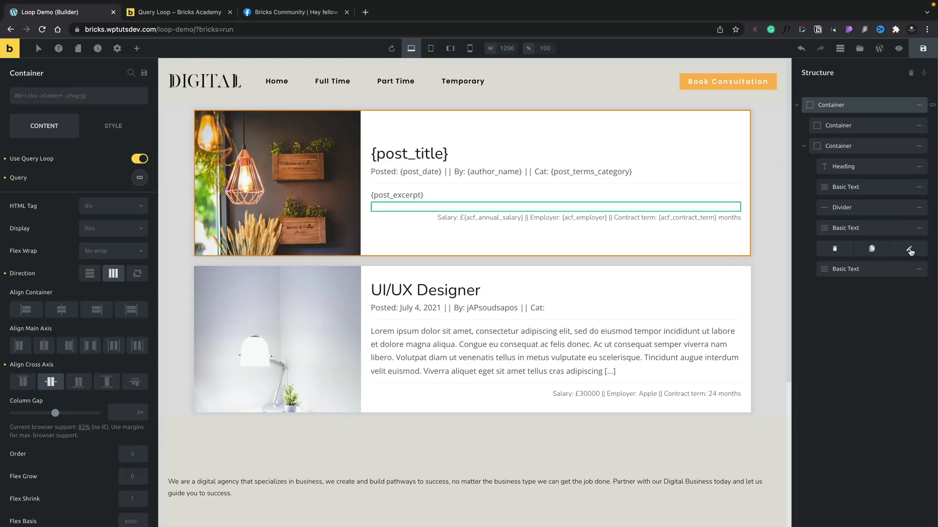
click(878, 268)
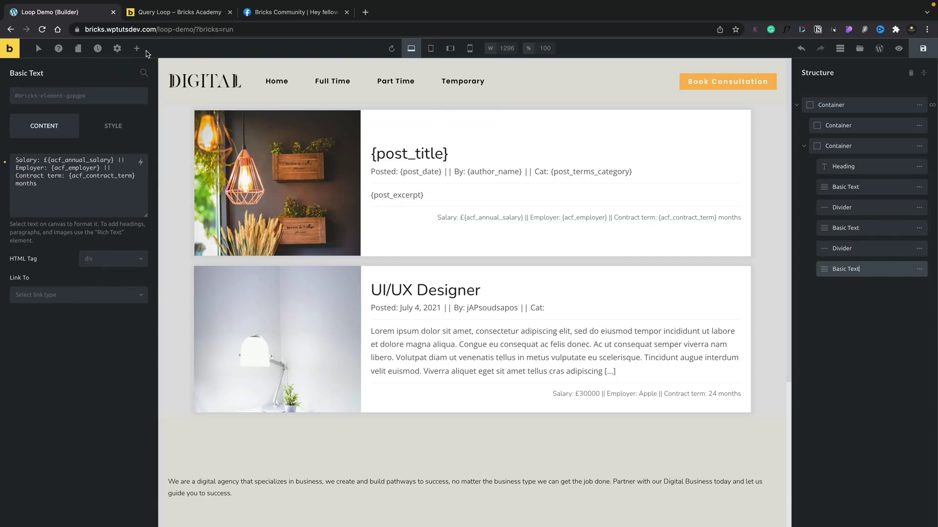
Add a new Container and a Pagination element (found via 'pagi'), nesting the Pagination inside it
click(137, 49)
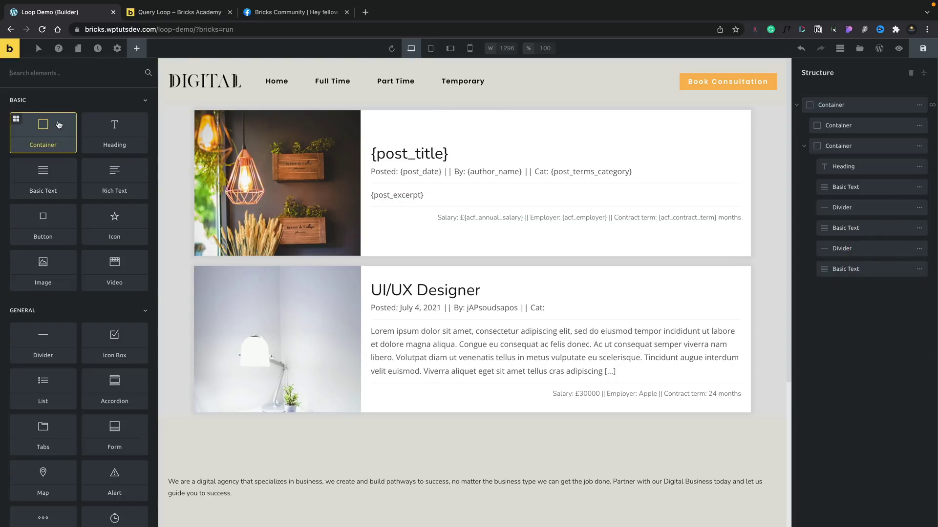
click(43, 123)
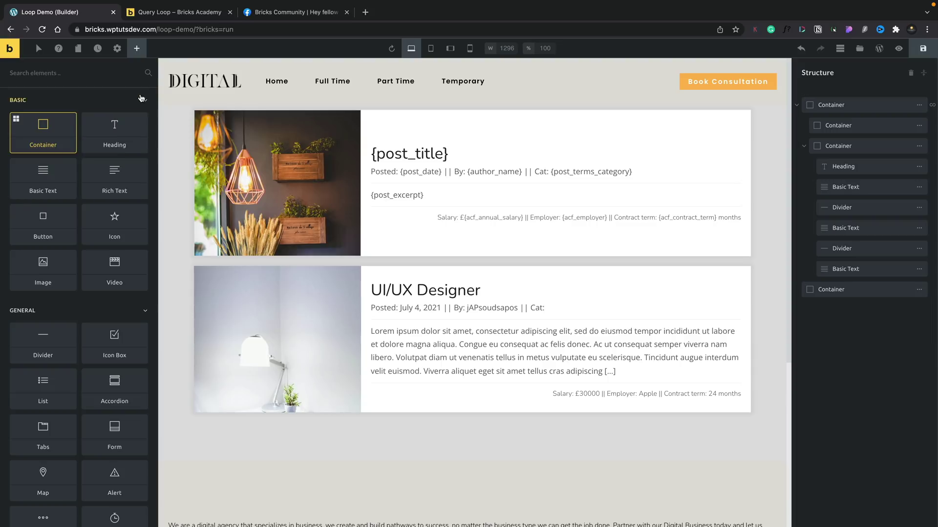
click(70, 68)
text(pagi)
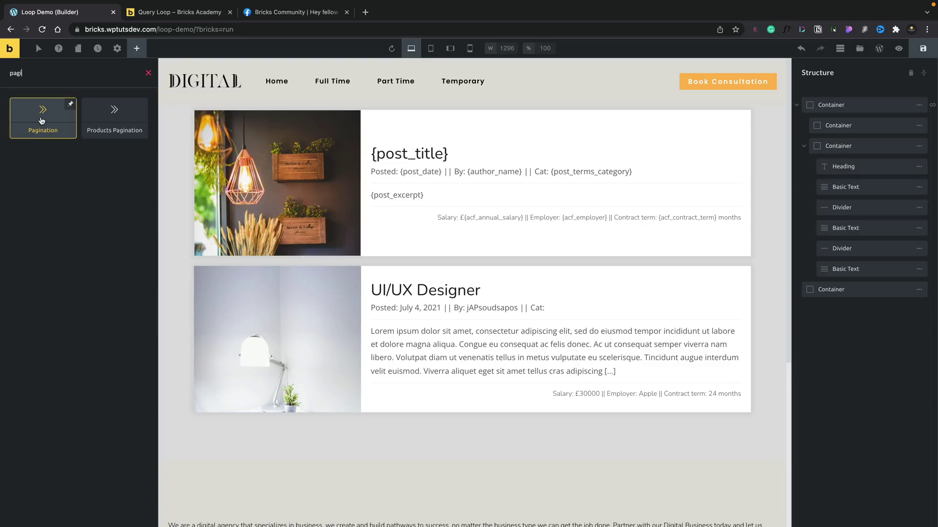
click(42, 121)
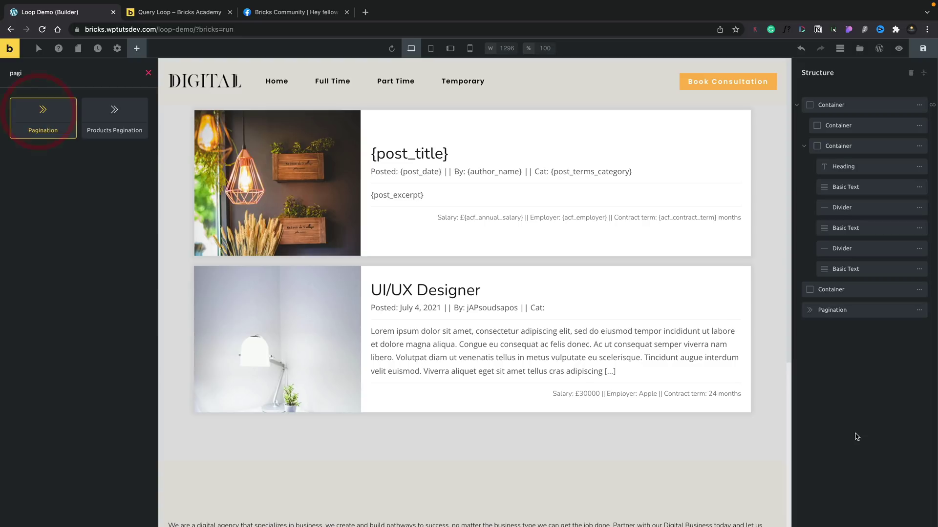
drag(831, 309, 837, 329)
click(837, 310)
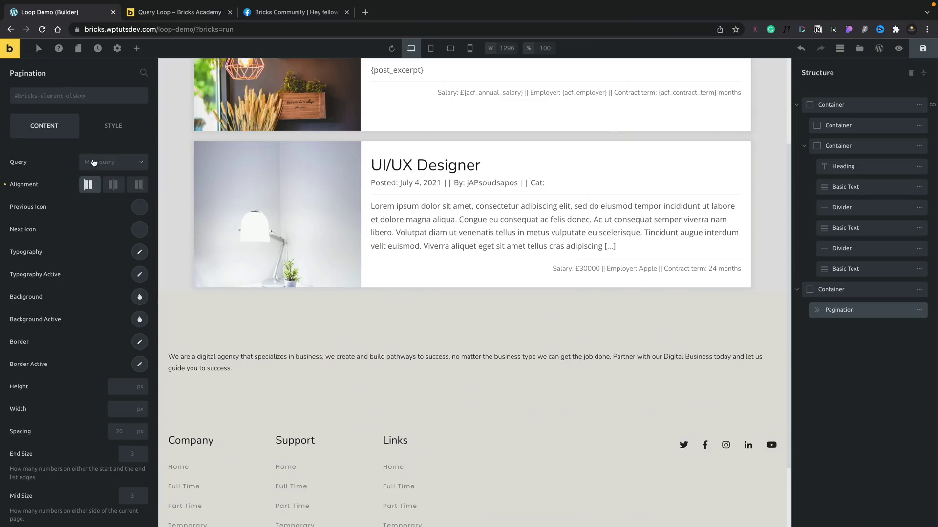
Rename the looping container to 'Loop Container'
click(94, 162)
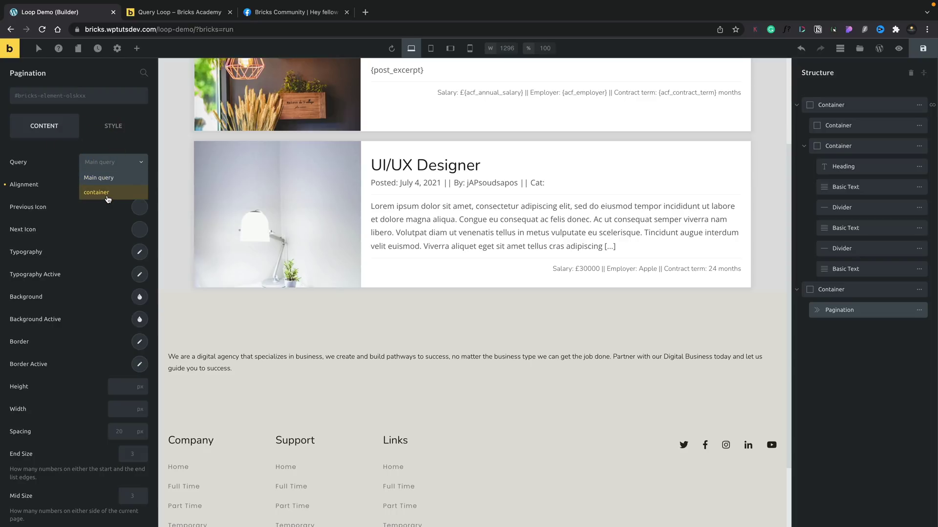
click(817, 105)
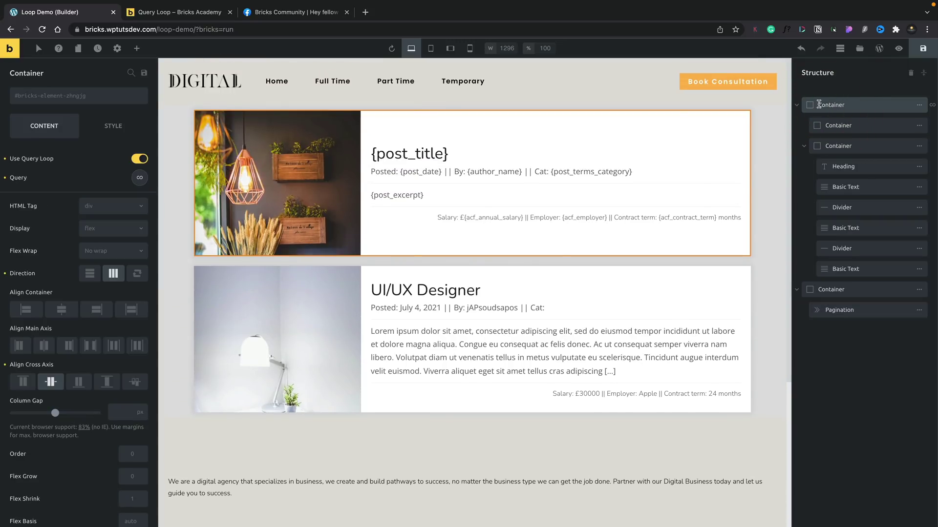
text(Loop)
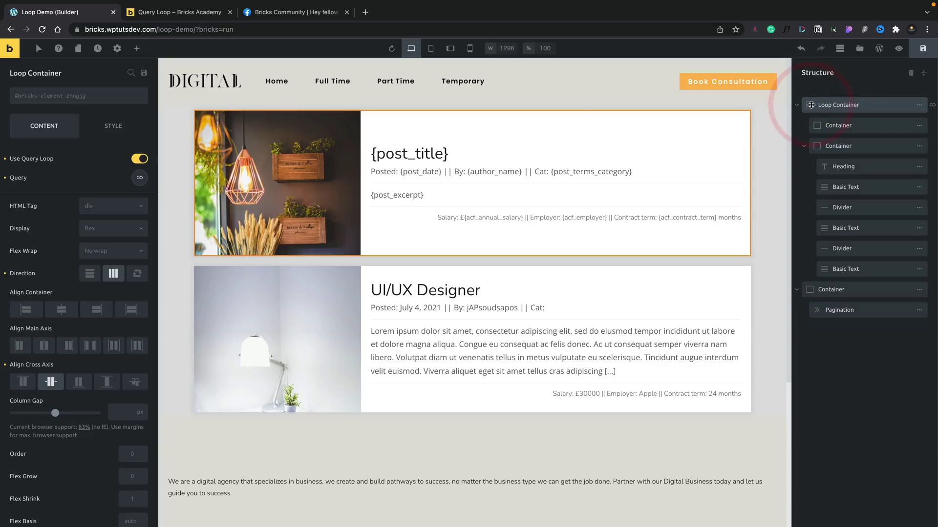
Set the Pagination's query to Loop Container, save, and view the live page
click(839, 310)
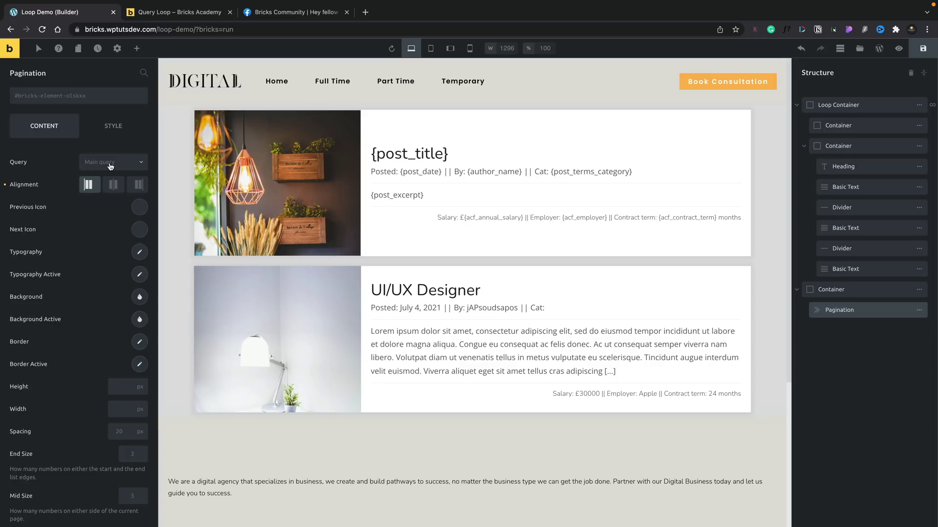
click(111, 166)
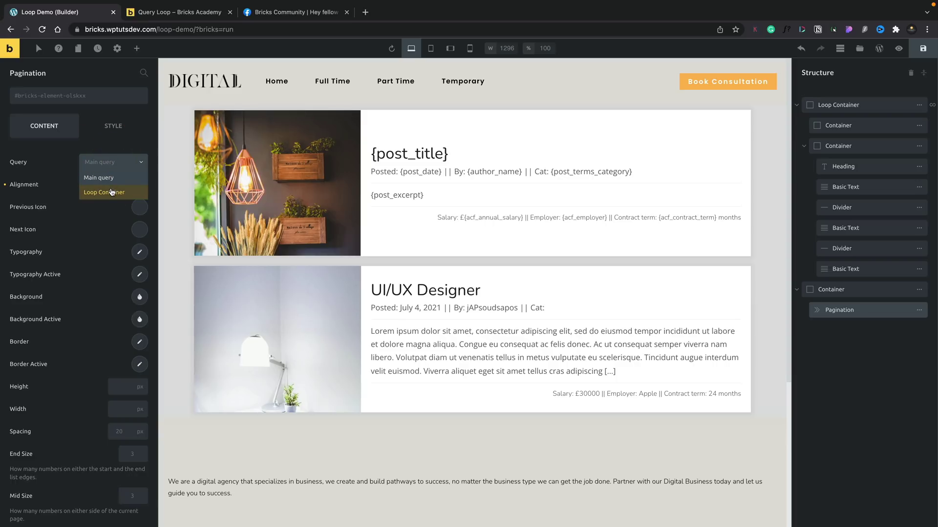
click(112, 192)
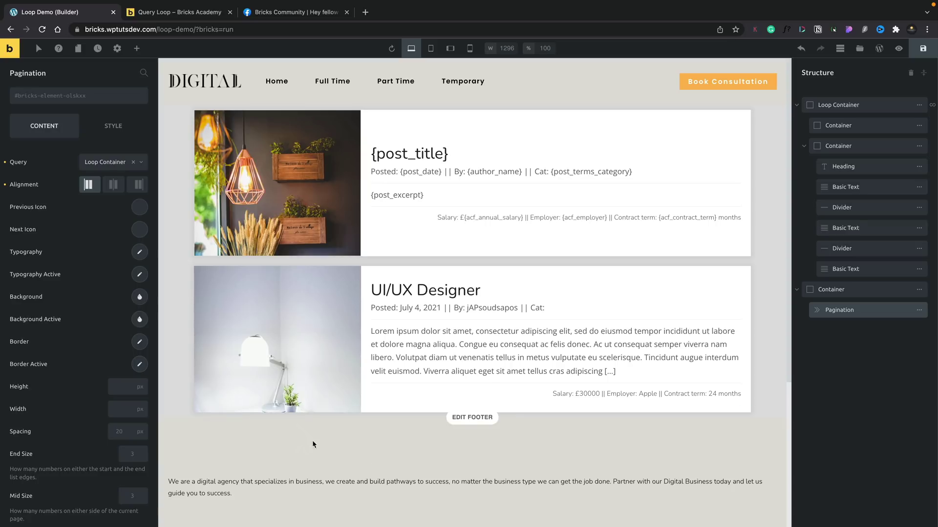
click(925, 46)
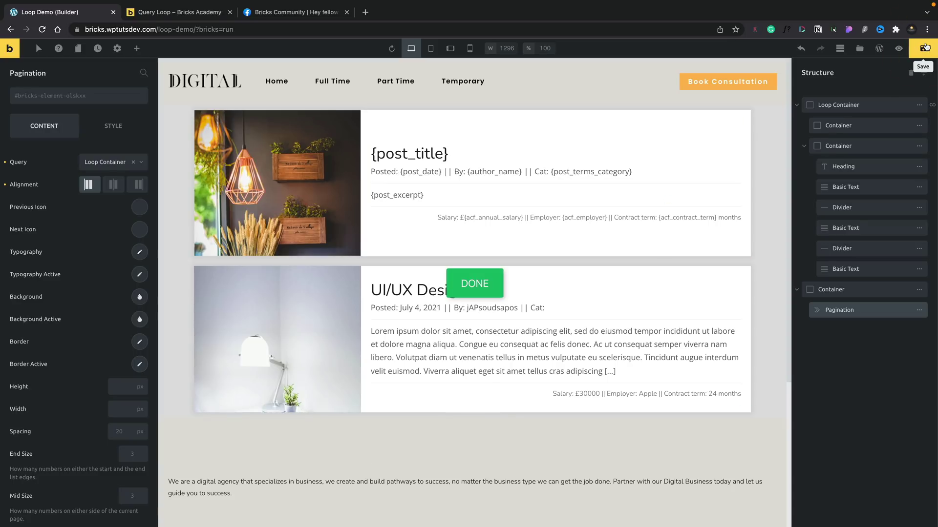
click(899, 48)
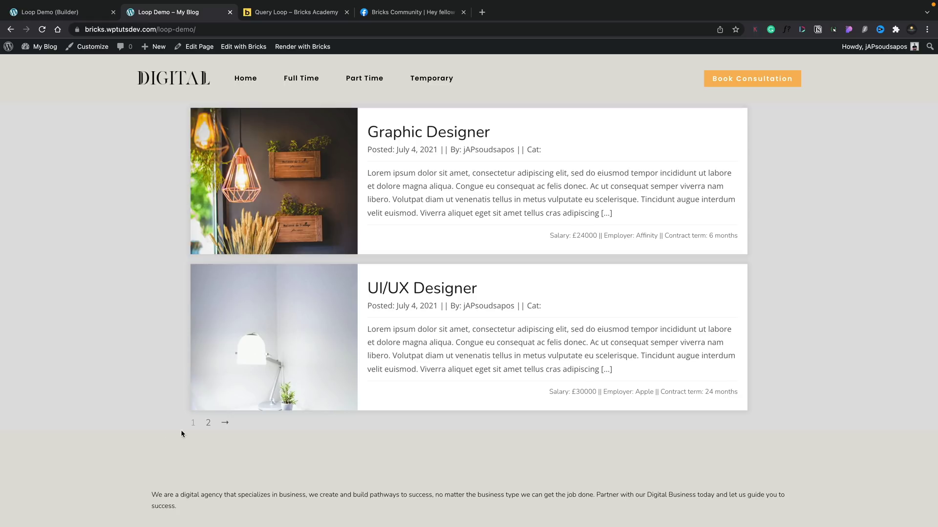
View the second page of the live Jobs listing with Lead Programmer, then switch to the Query Loop article
click(208, 425)
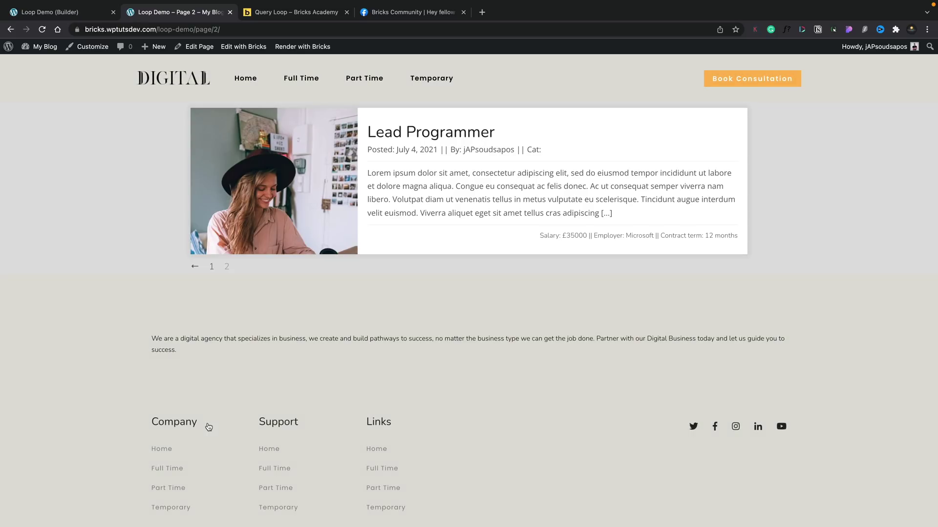
click(279, 15)
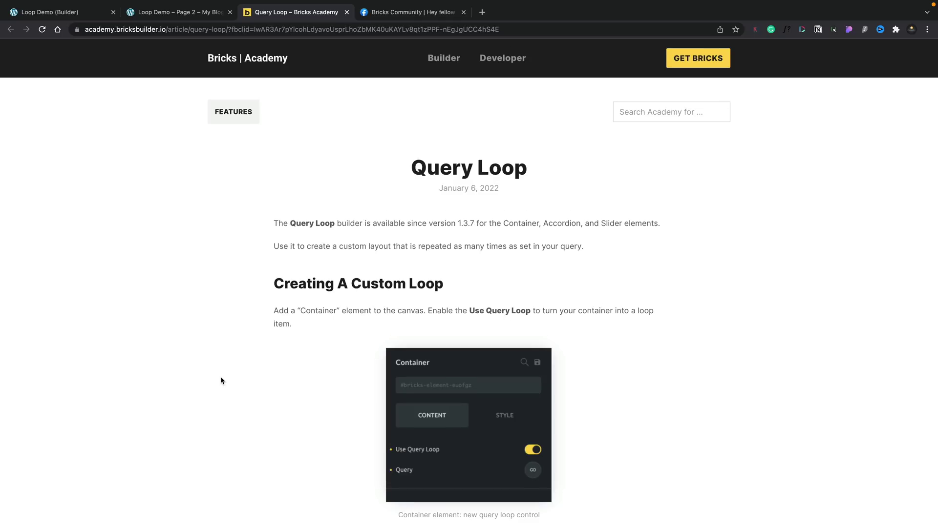
Scroll the Query Loop article down to the 'Query Loop in Accordions & Sliders' section
scroll(220, 379, down, 10)
scroll(221, 379, down, 15)
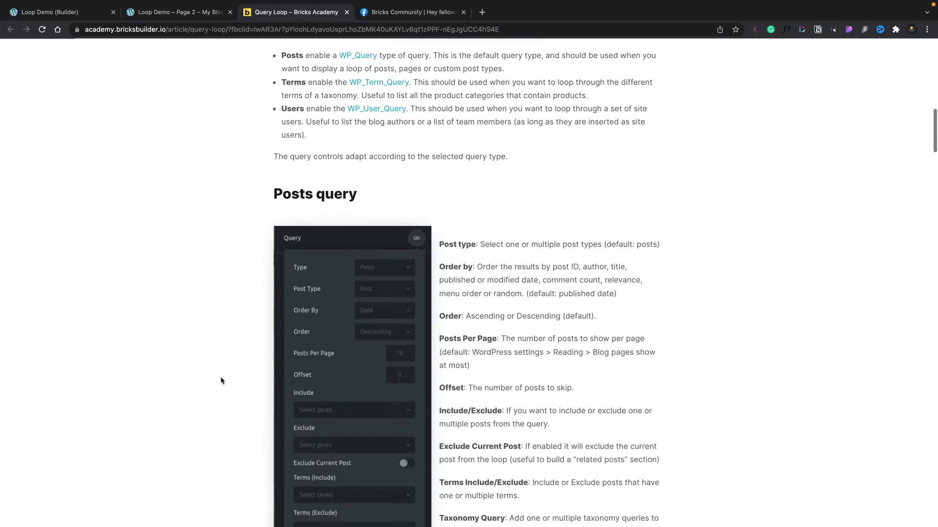
scroll(221, 381, down, 20)
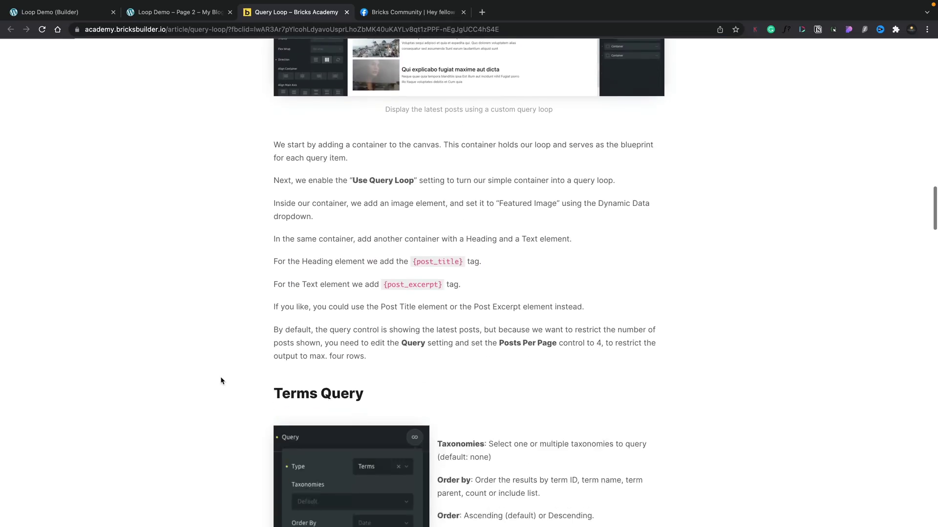
scroll(220, 380, down, 20)
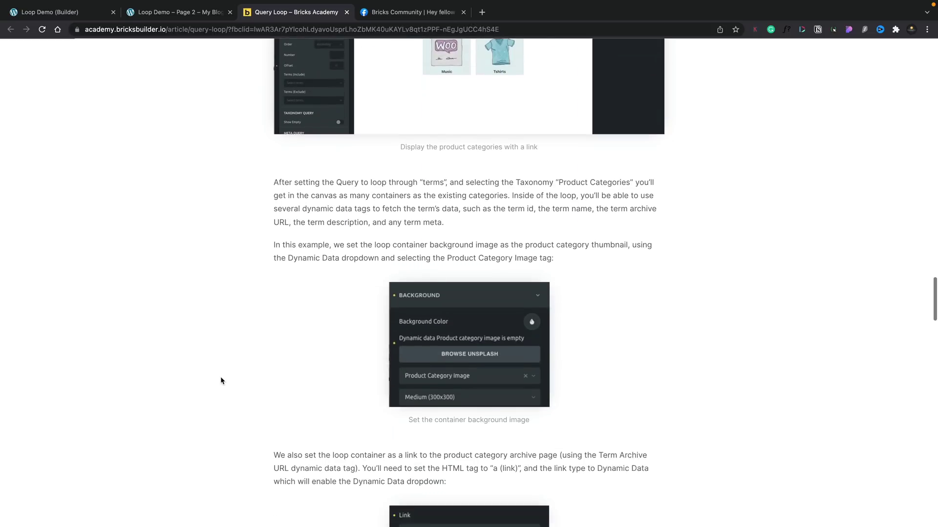
scroll(220, 381, down, 20)
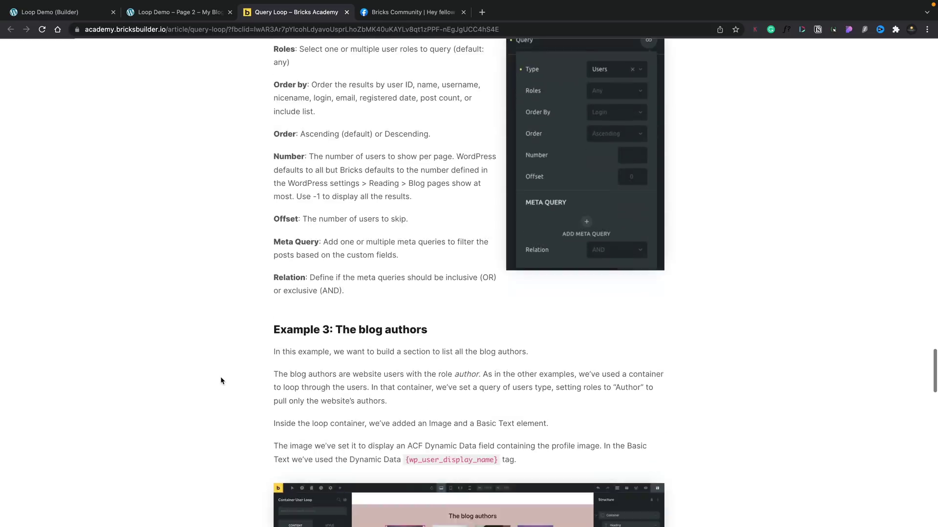
scroll(220, 381, down, 20)
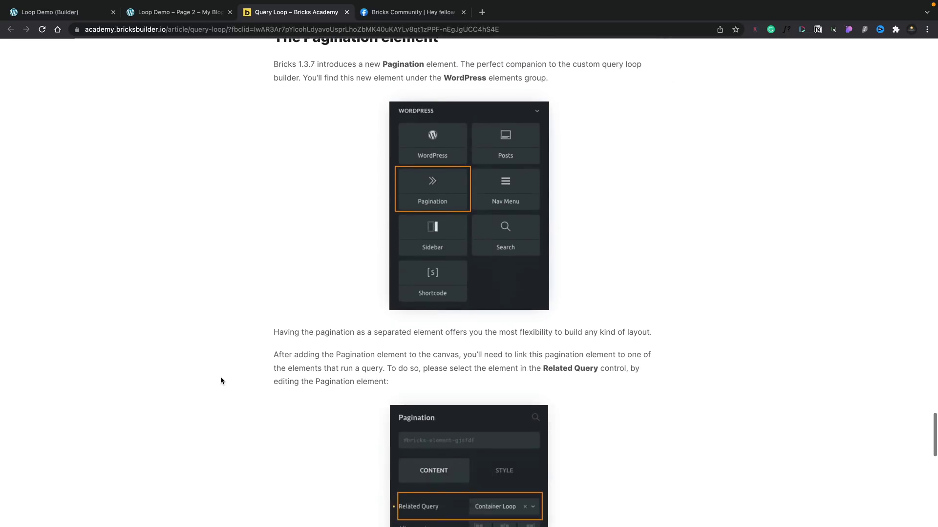
scroll(221, 380, down, 4)
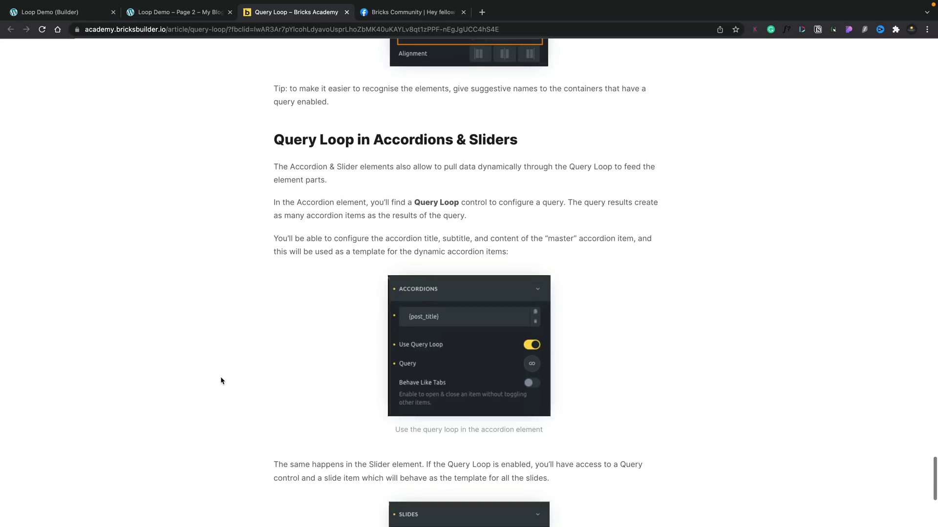